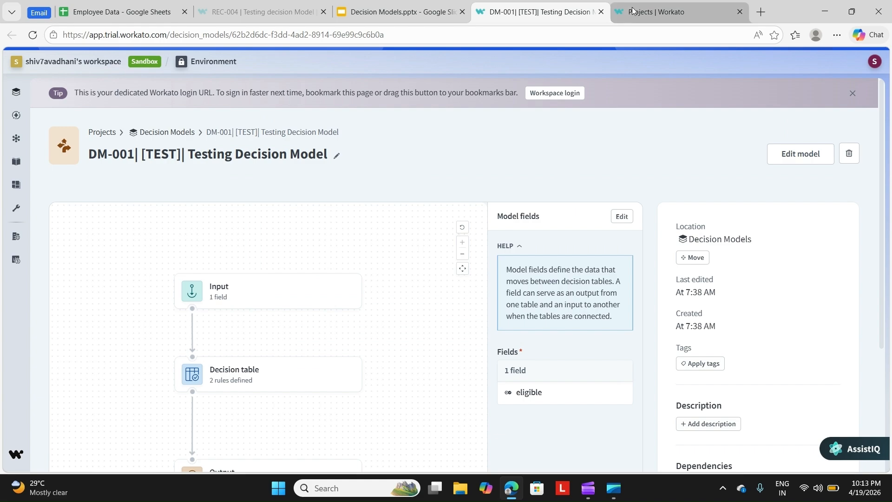
Open the REC-004 | Testing decision Model recipe for editing and display the setup of its Google Sheets Get rows action.
click(740, 12)
click(267, 5)
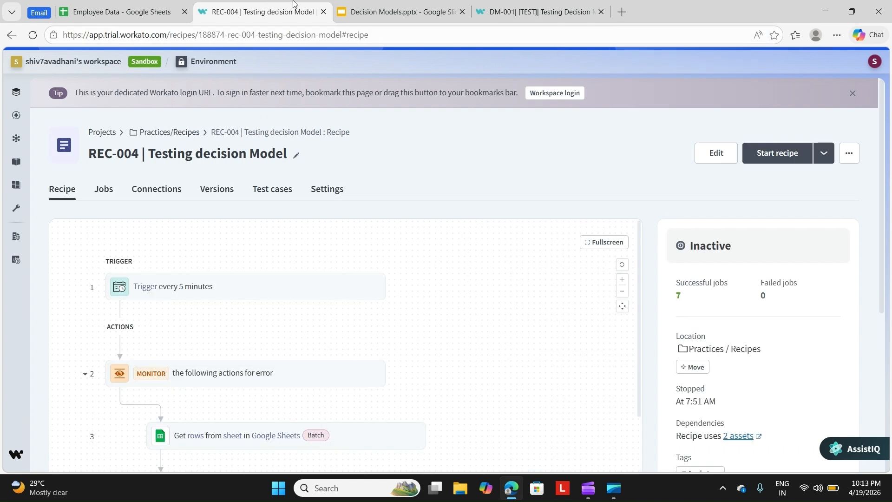
drag(267, 5, 404, 7)
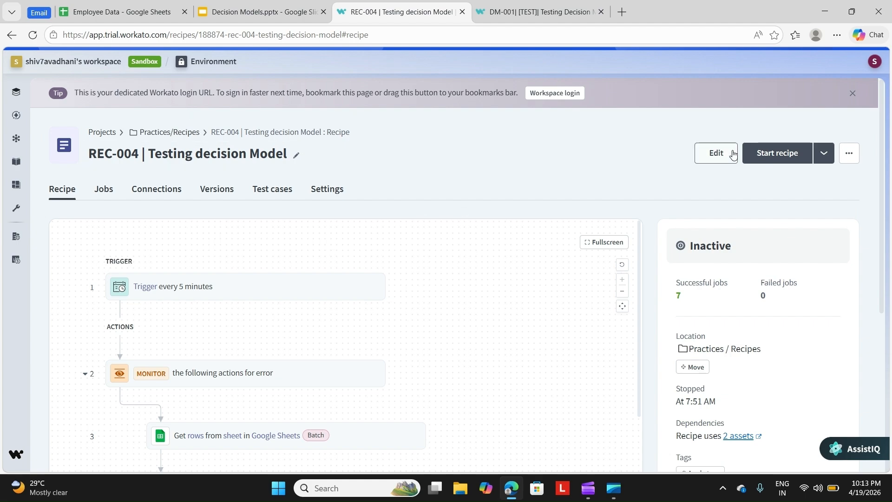
click(716, 154)
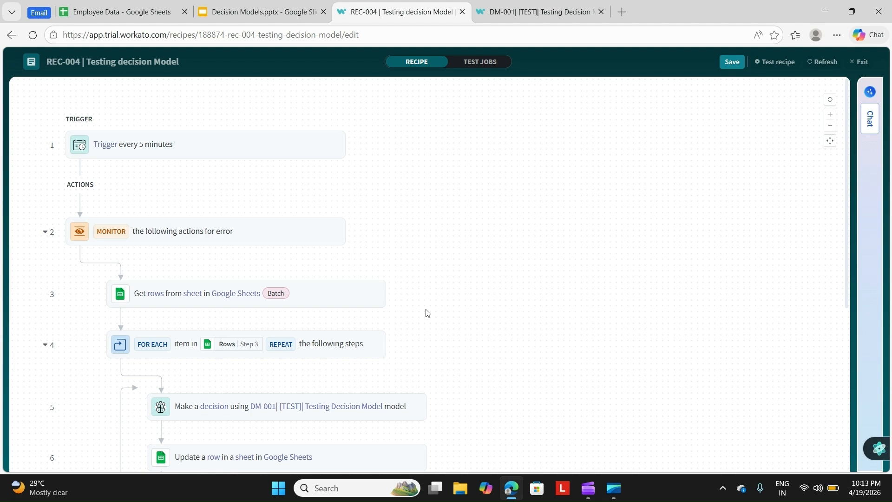
scroll(424, 313, down, 2)
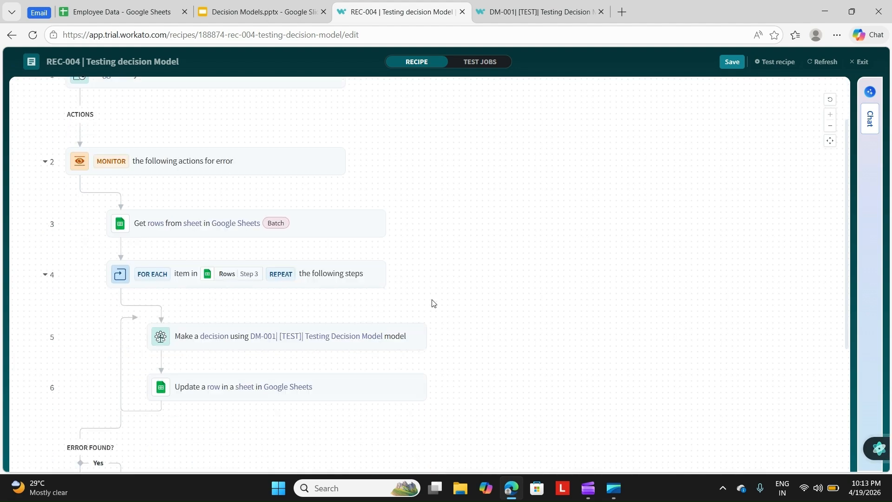
click(246, 235)
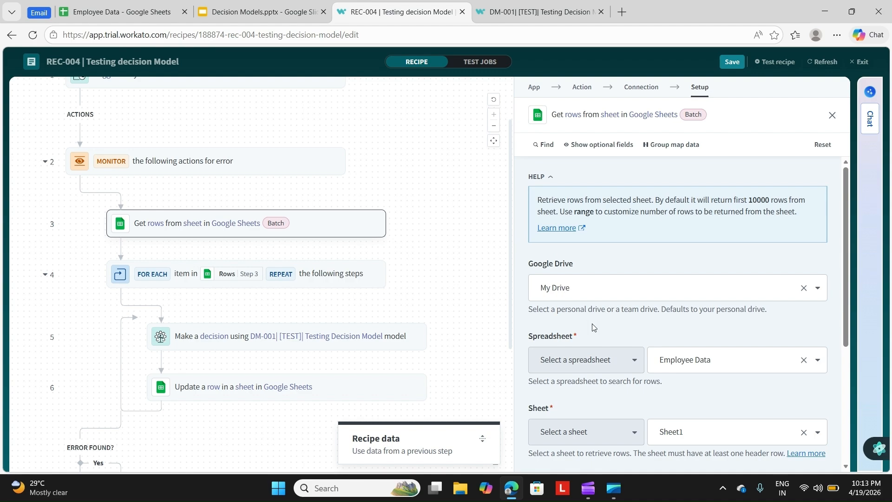
scroll(599, 320, down, 3)
Clear the Eligible? values in cells D2 and D3 of the Employee Data spreadsheet.
click(150, 14)
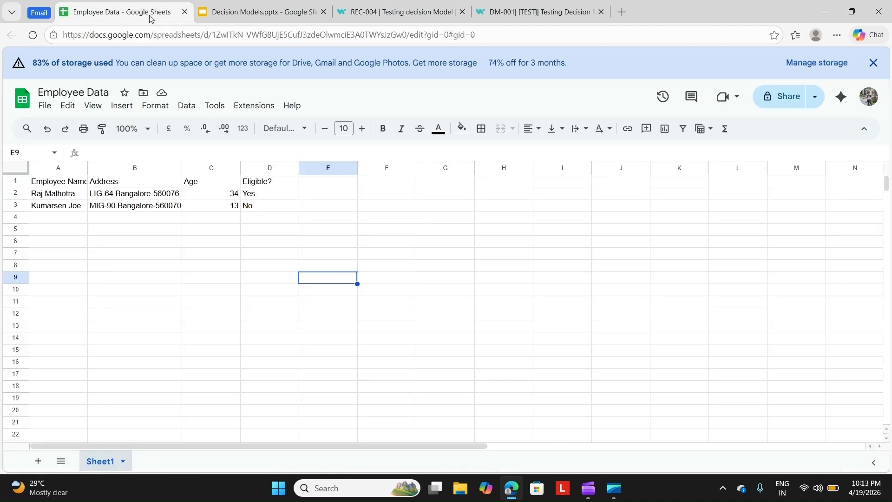
click(255, 197)
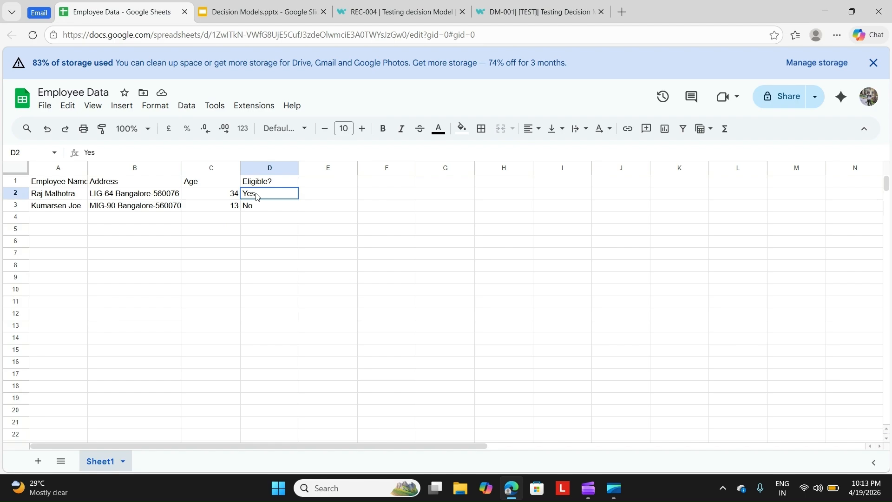
key(Delete)
click(257, 210)
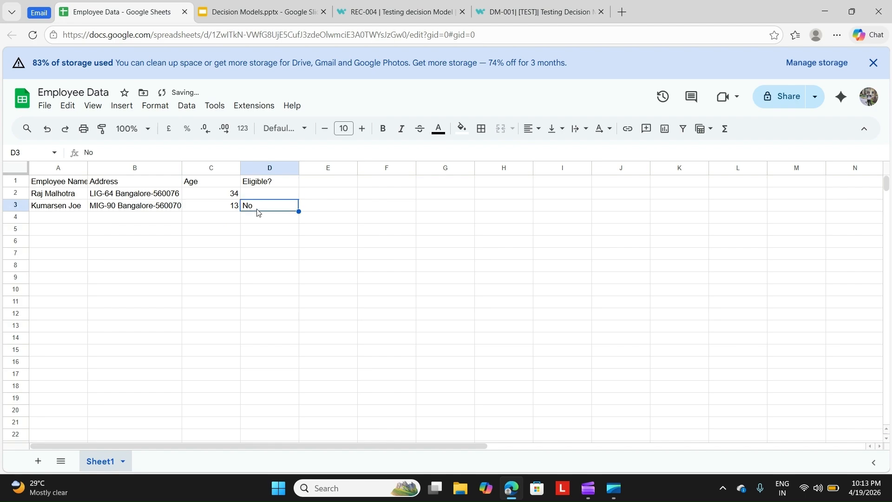
key(Delete)
click(323, 315)
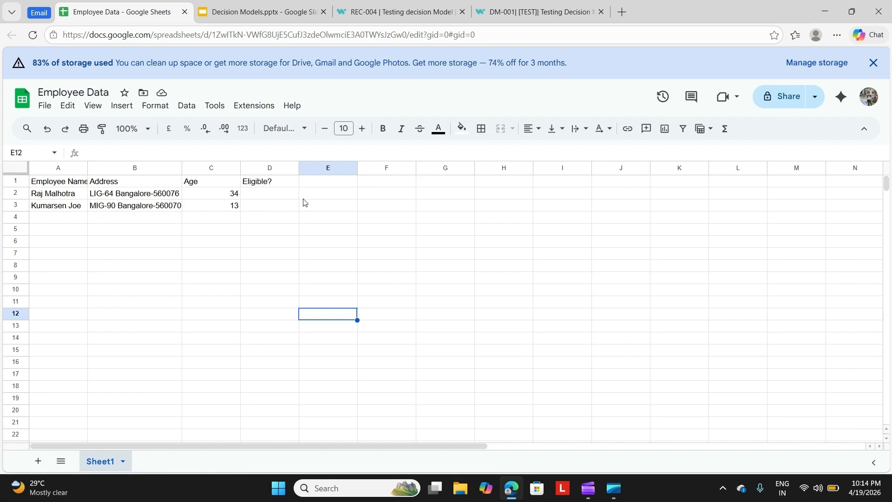
Examine the setup of the REC-004 recipe's For each loop, decision model action and Google Sheets Update row action.
click(539, 12)
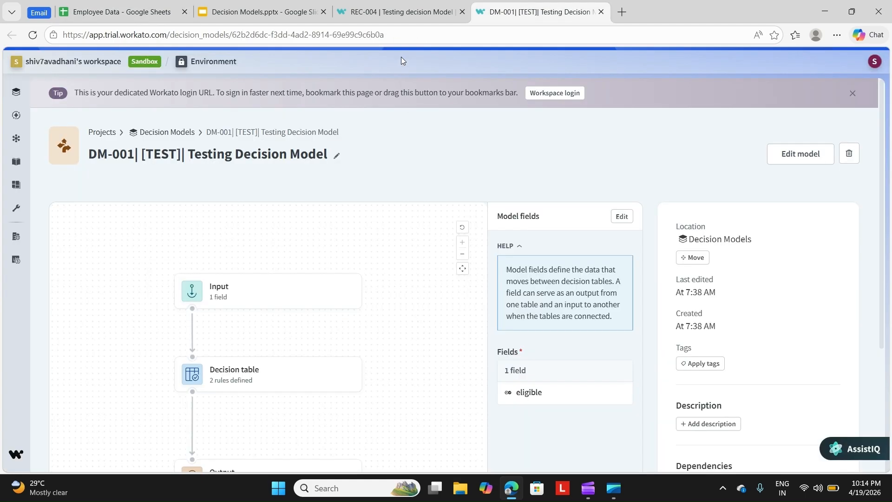
click(400, 12)
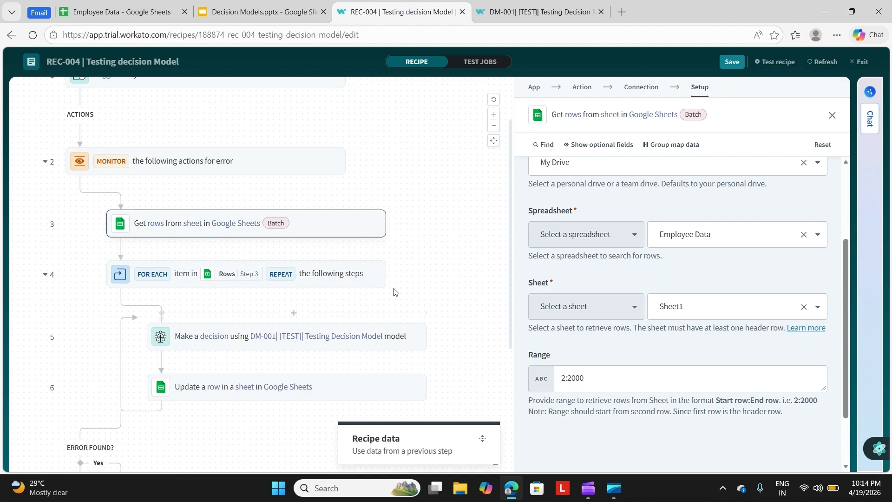
scroll(404, 295, down, 1)
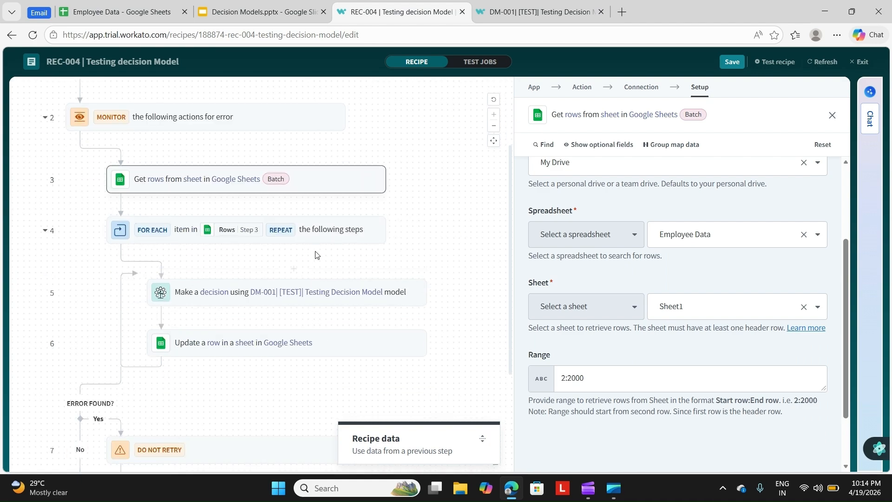
click(340, 234)
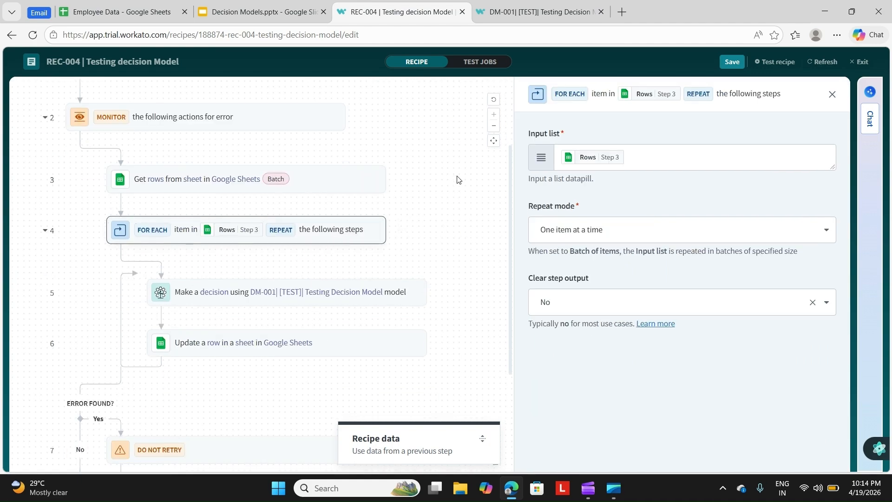
click(286, 297)
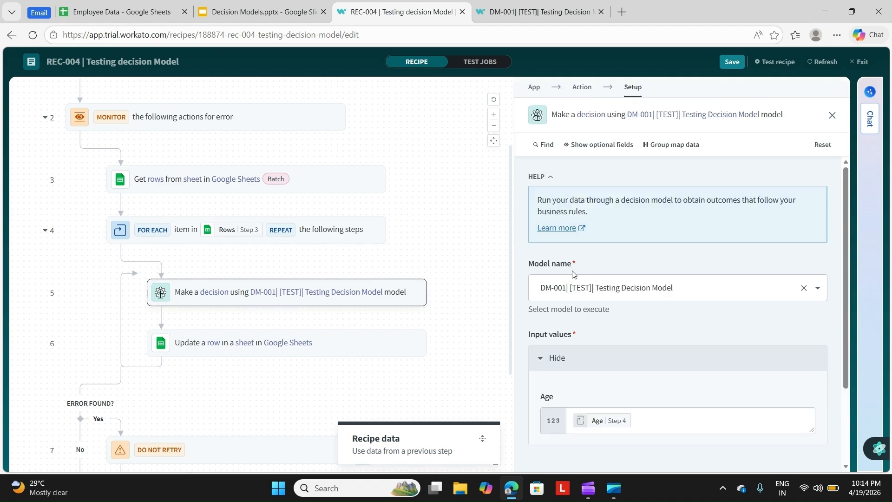
scroll(623, 305, down, 2)
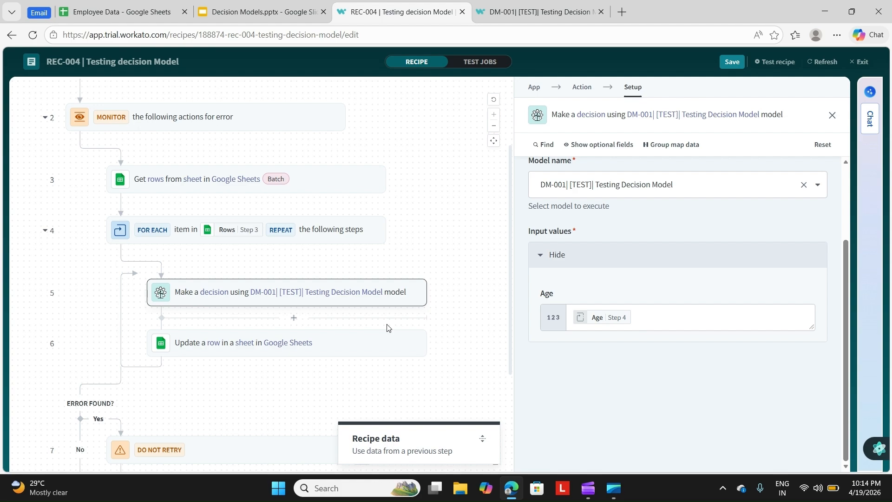
click(340, 349)
scroll(712, 334, down, 10)
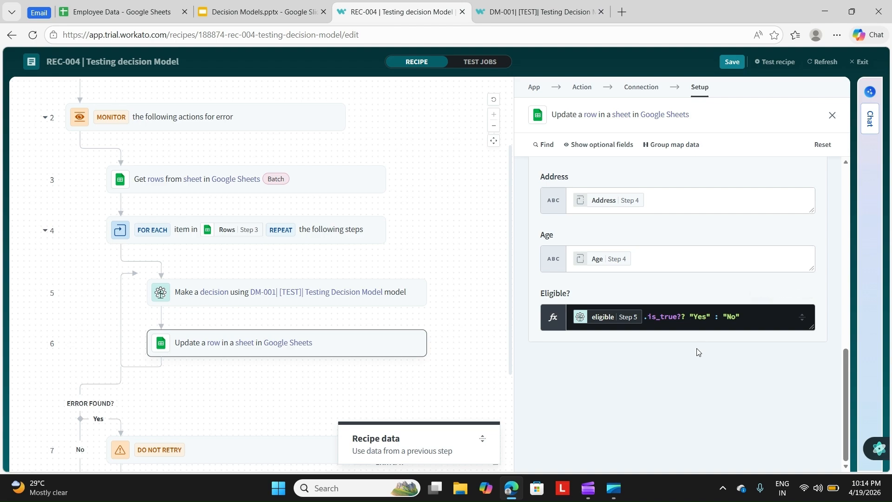
click(98, 289)
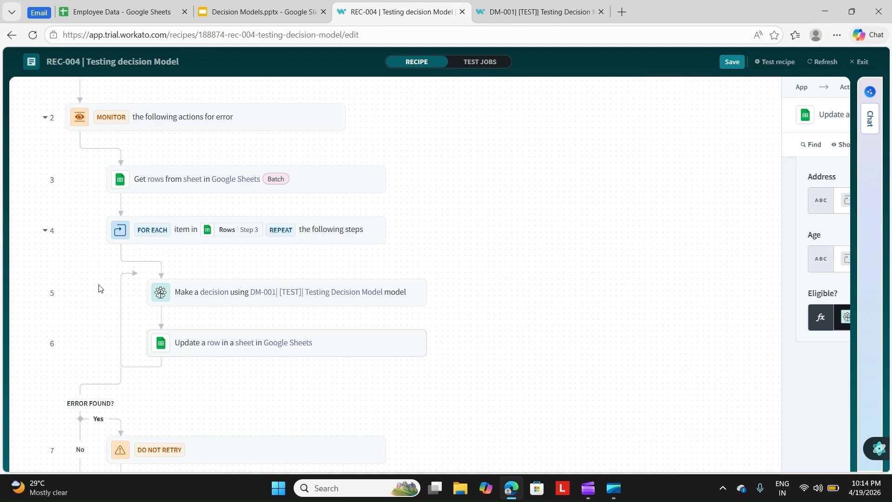
Review the model selected in the recipe's decision action and open the DM-001 Testing Decision Model for editing.
scroll(392, 242, up, 3)
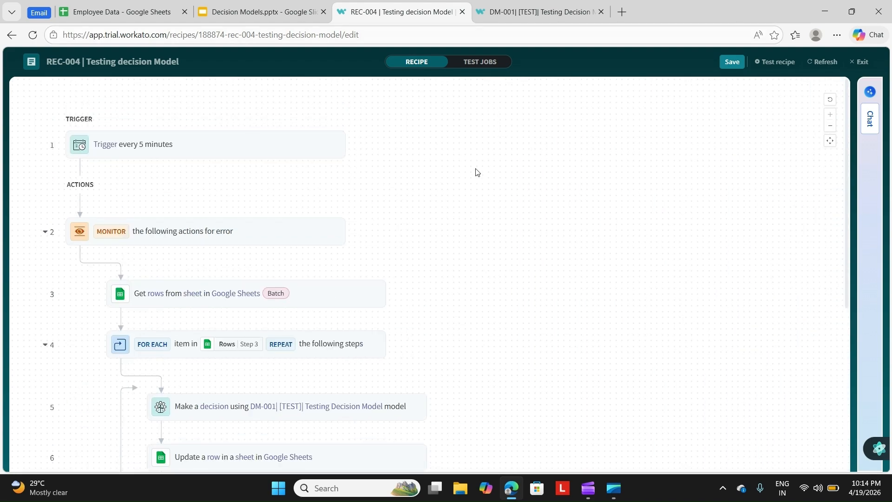
scroll(408, 243, down, 3)
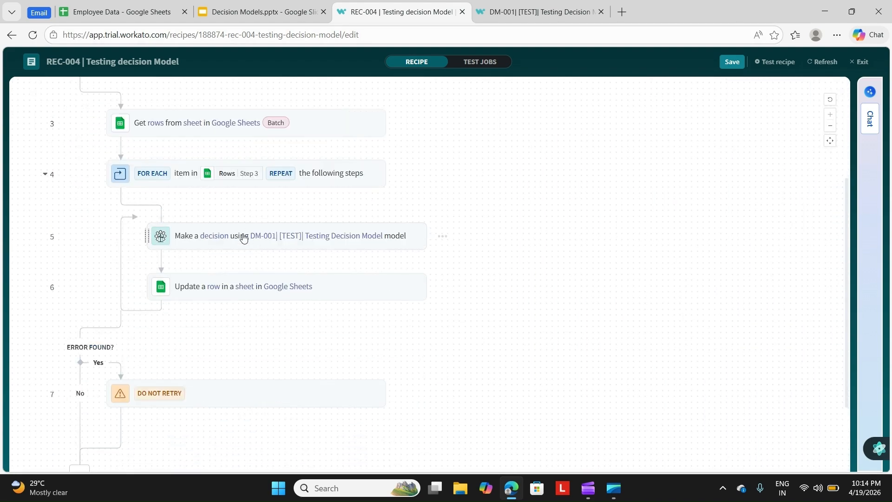
click(243, 237)
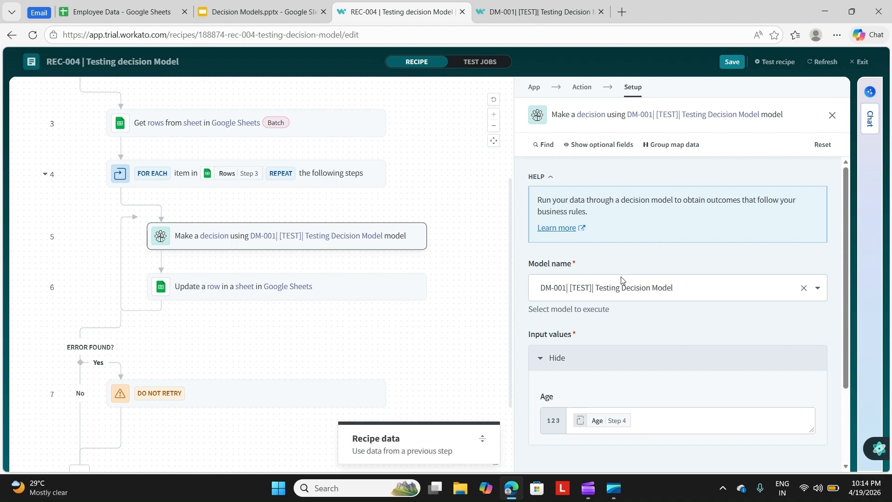
click(548, 13)
click(792, 155)
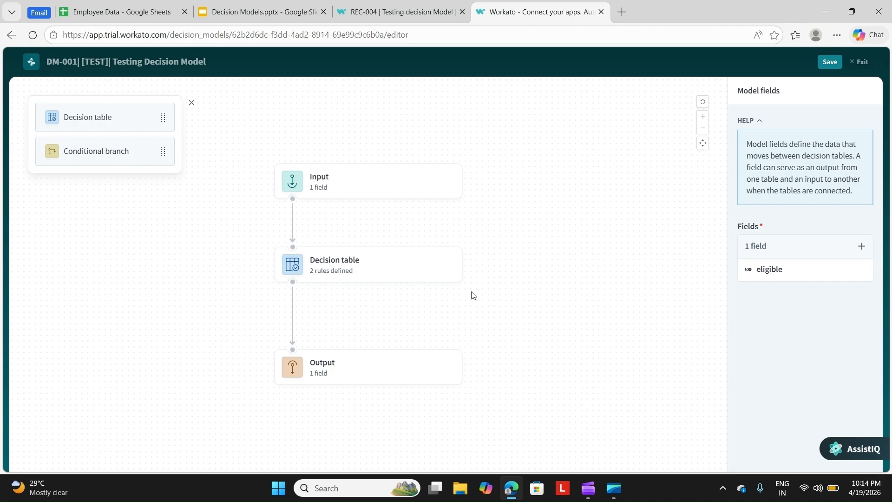
Place a trial Conditional branch node beside the decision model's flow and delete it again.
drag(116, 152, 145, 272)
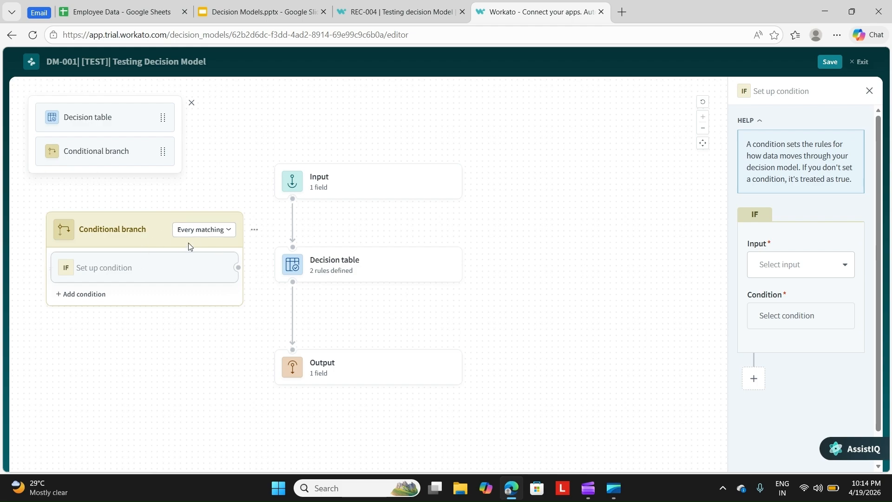
click(177, 331)
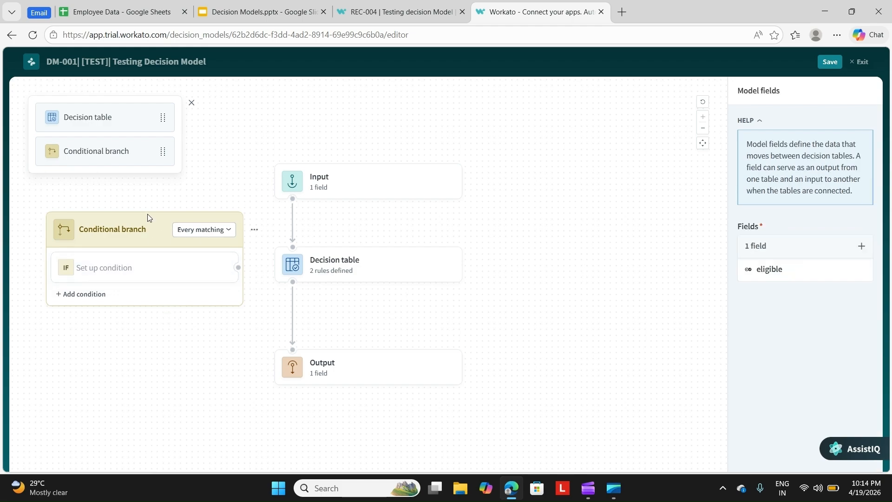
click(253, 231)
click(163, 276)
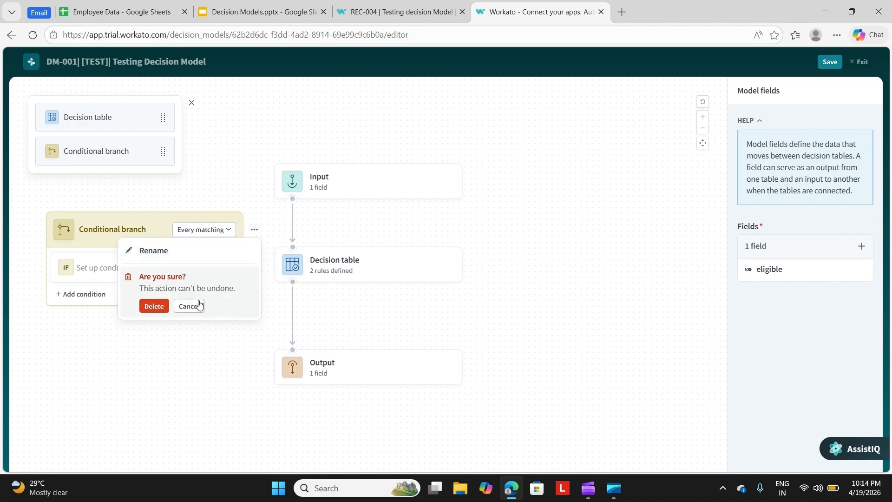
click(154, 307)
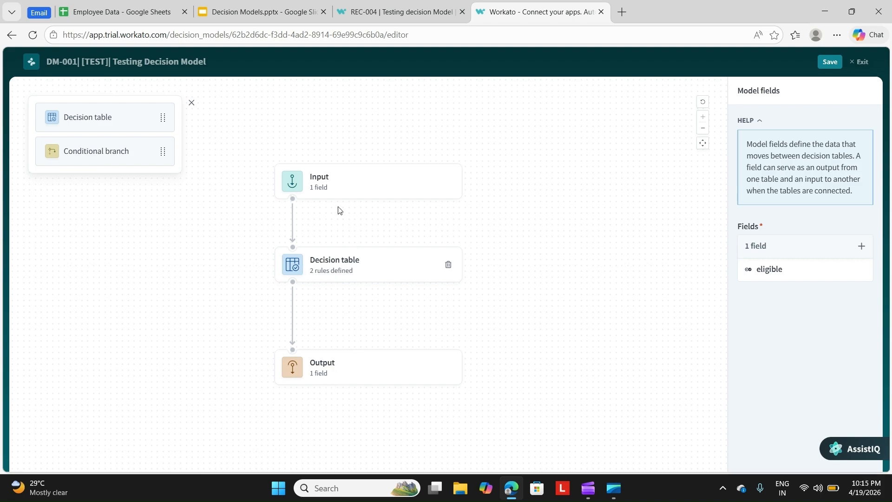
Examine the fields of the Input, Decision table and Output nodes in the DM-001 decision model.
click(368, 186)
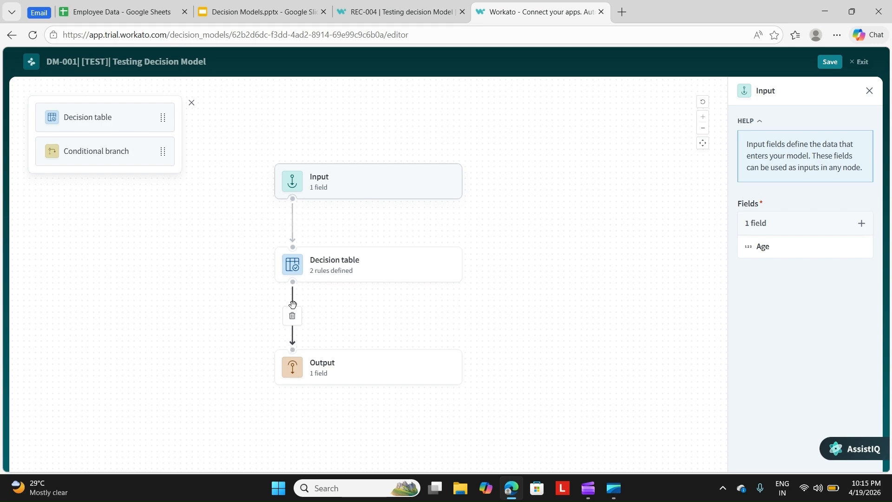
mouse_move(298, 226)
click(328, 271)
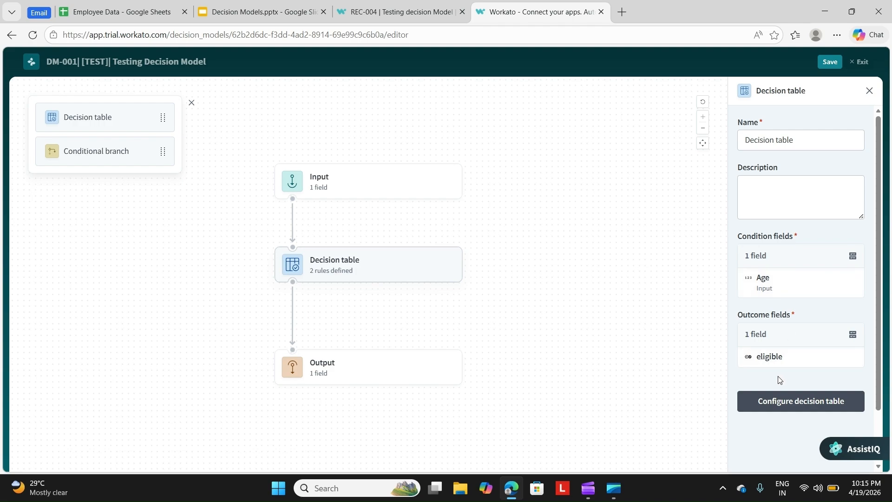
click(354, 372)
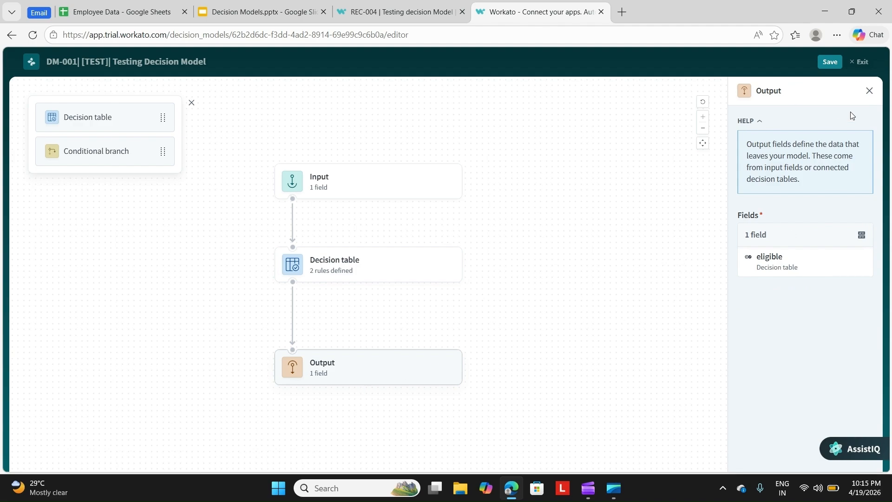
click(868, 90)
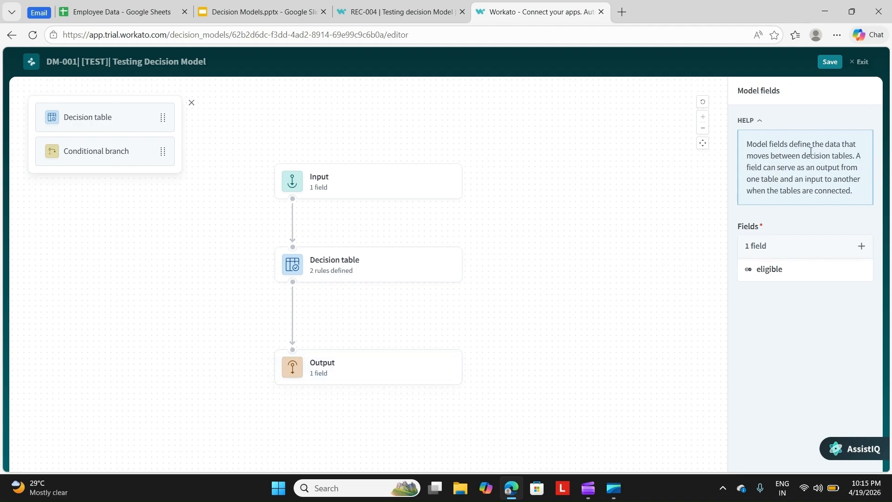
click(342, 371)
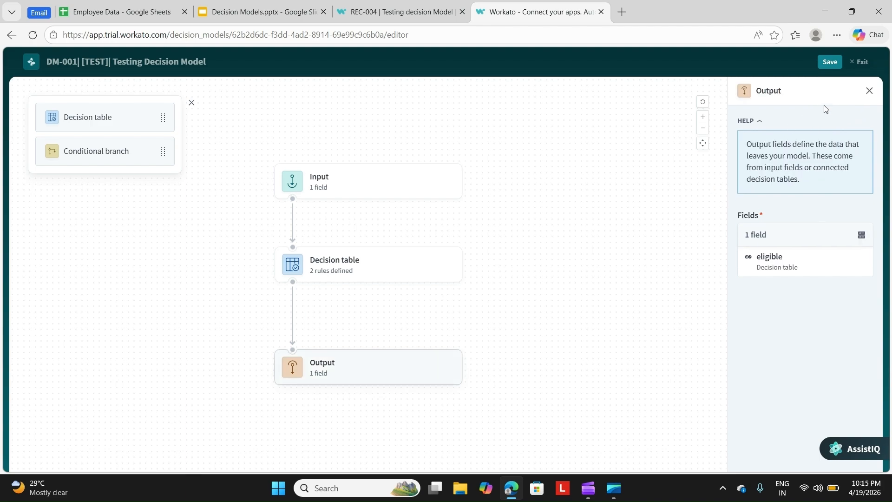
click(868, 91)
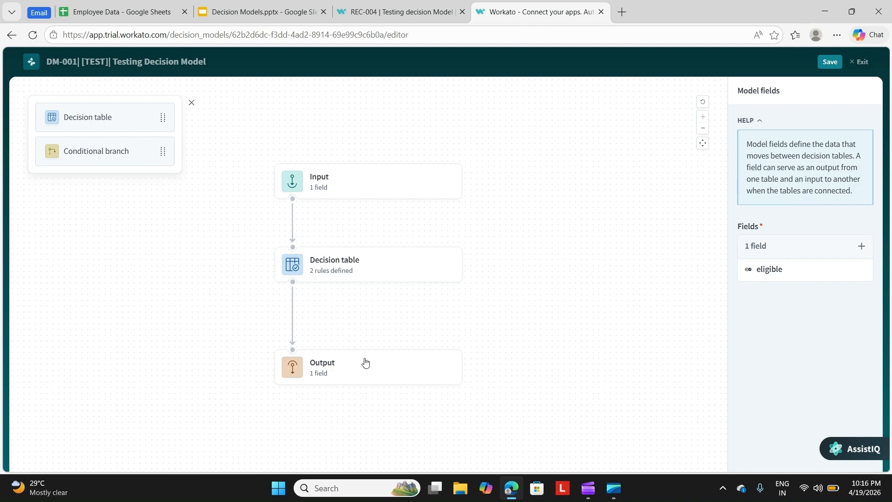
click(342, 371)
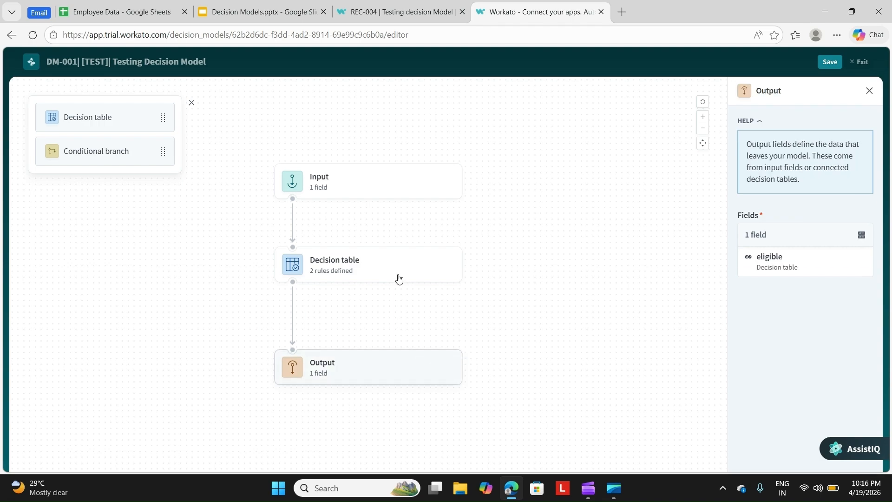
click(334, 273)
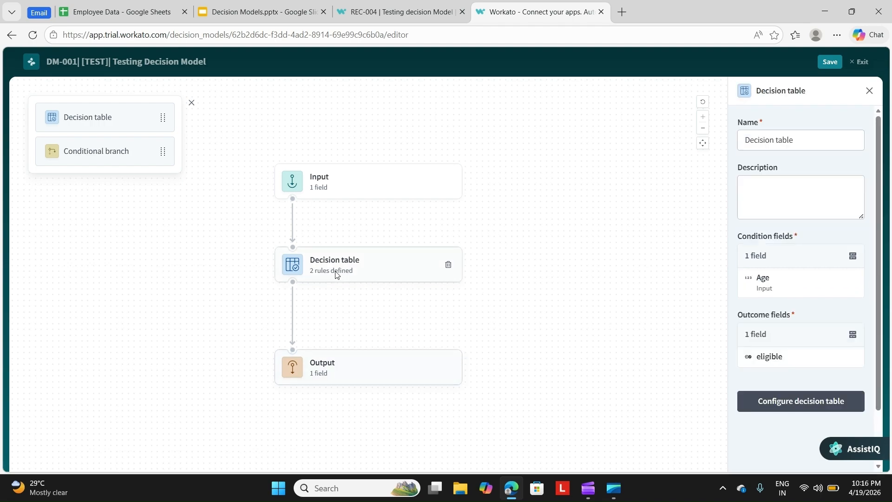
click(868, 91)
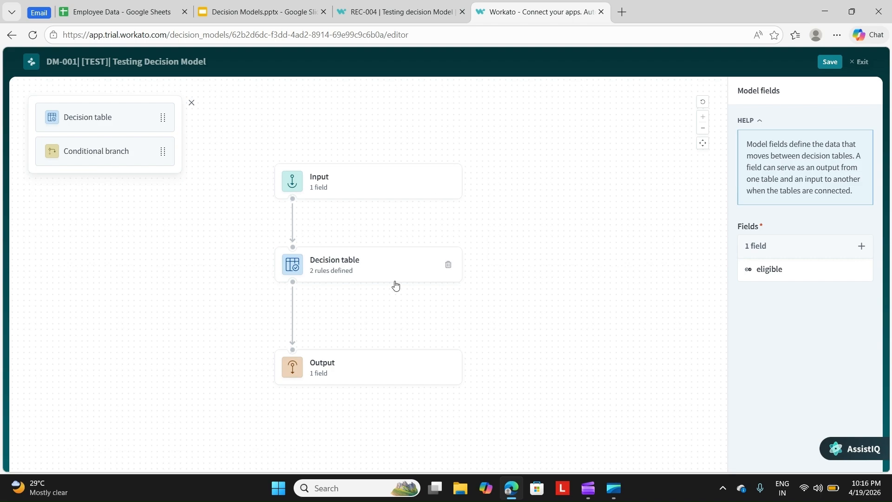
click(341, 368)
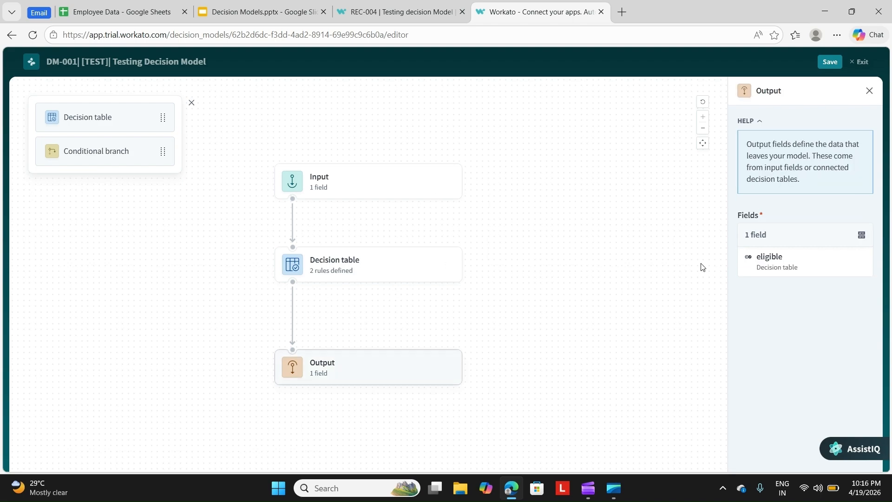
Set the default outcome of the Decision table's eligible field to false.
click(870, 92)
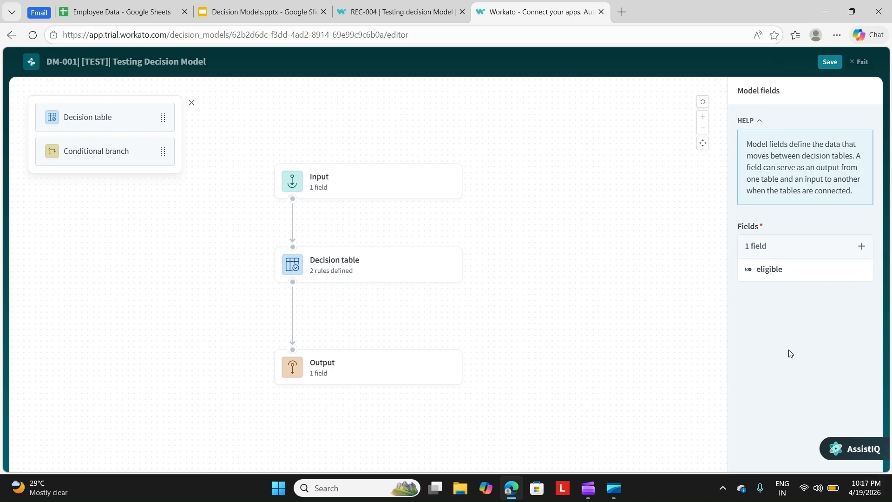
click(418, 273)
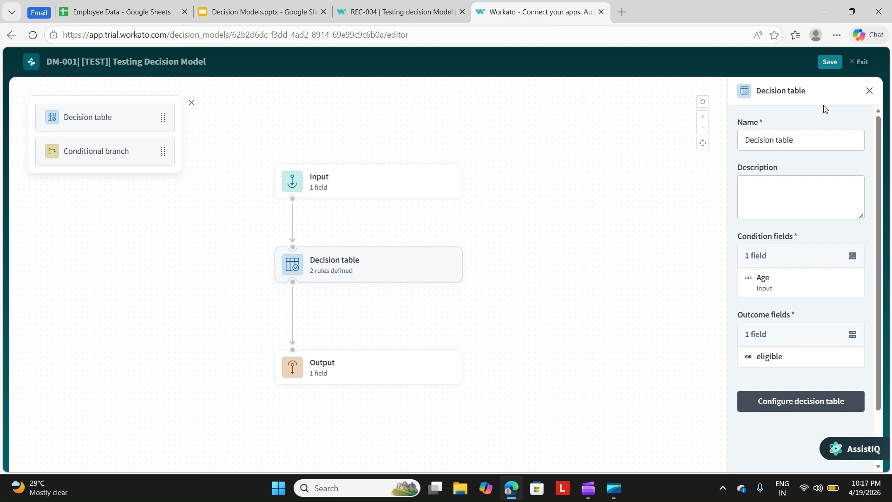
click(751, 404)
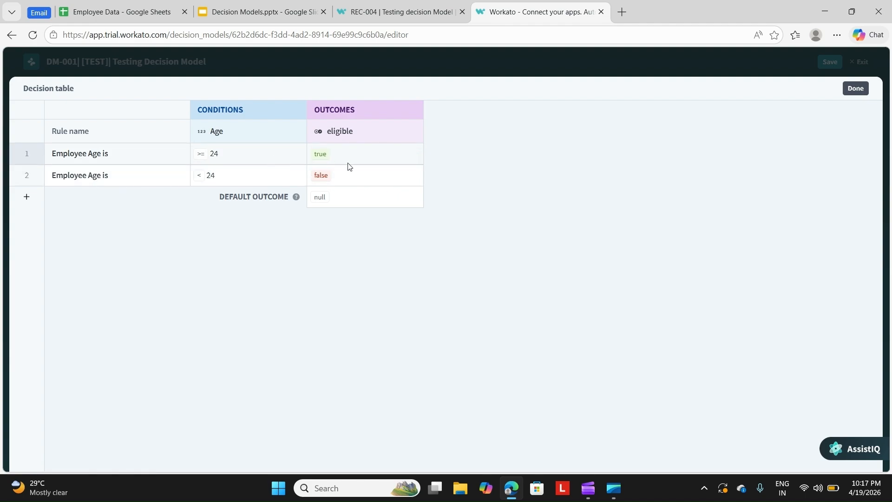
click(329, 202)
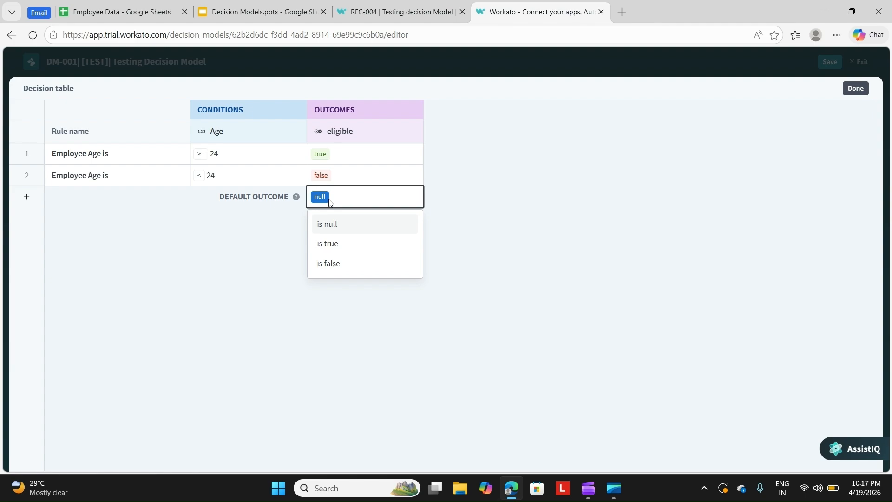
click(326, 264)
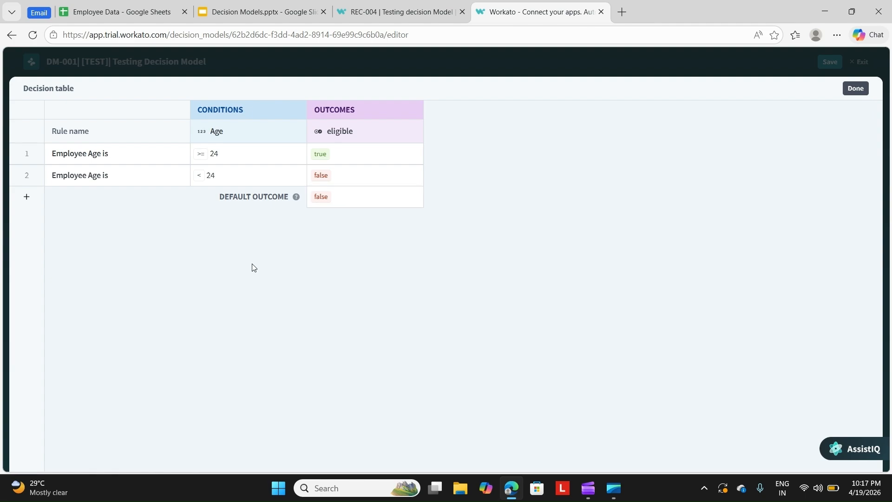
click(851, 90)
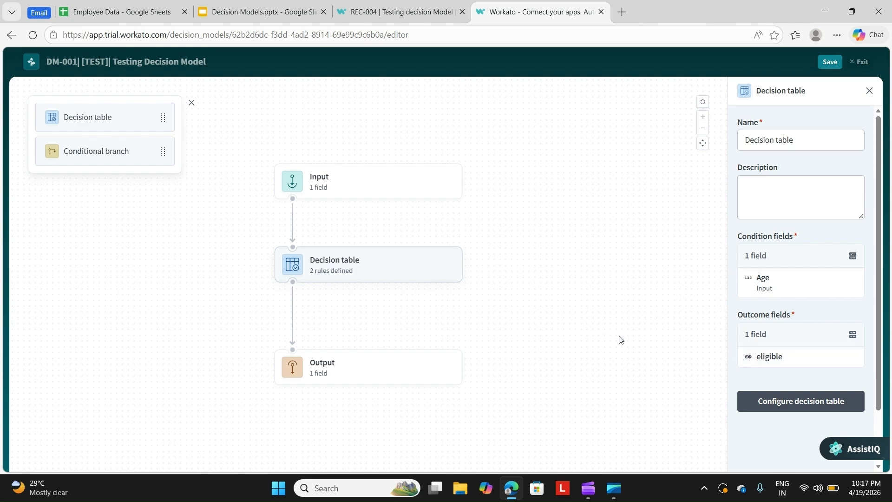
Review which fields can be selected for the Output node, leaving the selection unchanged.
click(369, 366)
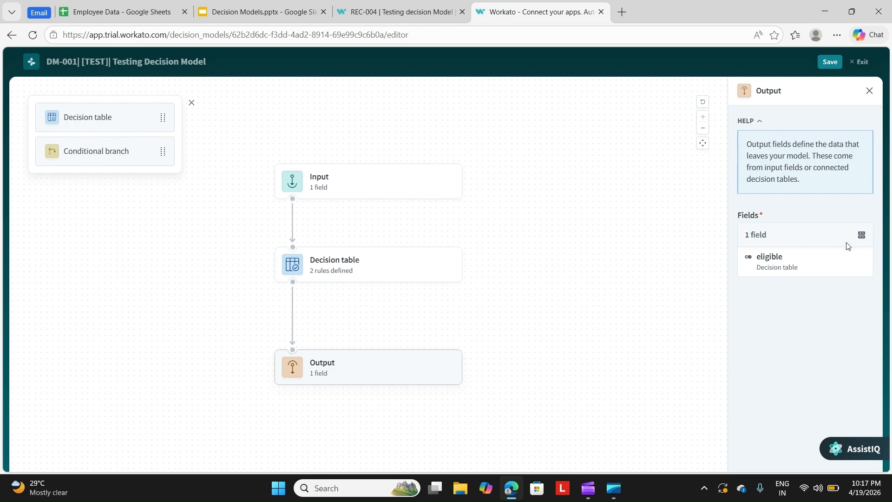
click(861, 234)
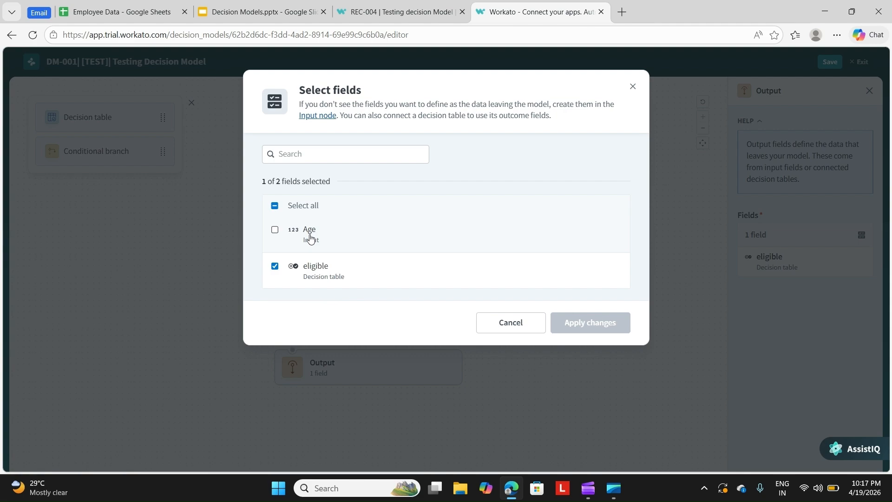
click(523, 322)
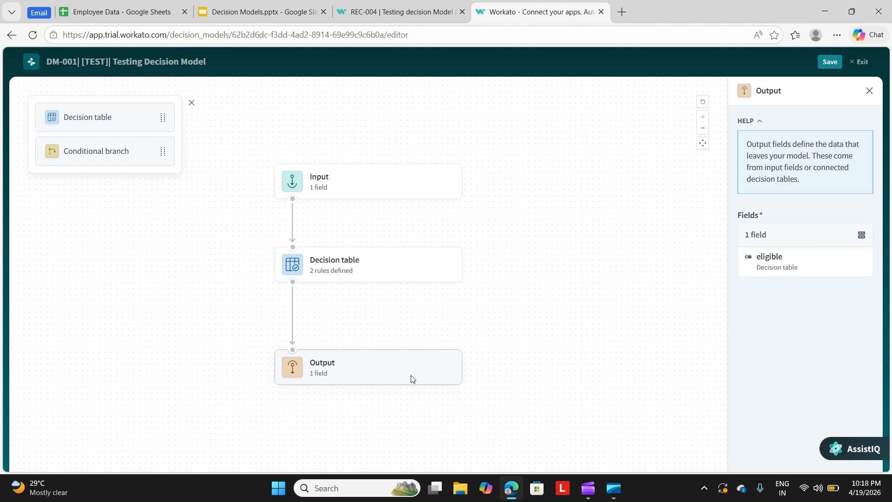
scroll(411, 379, down, 3)
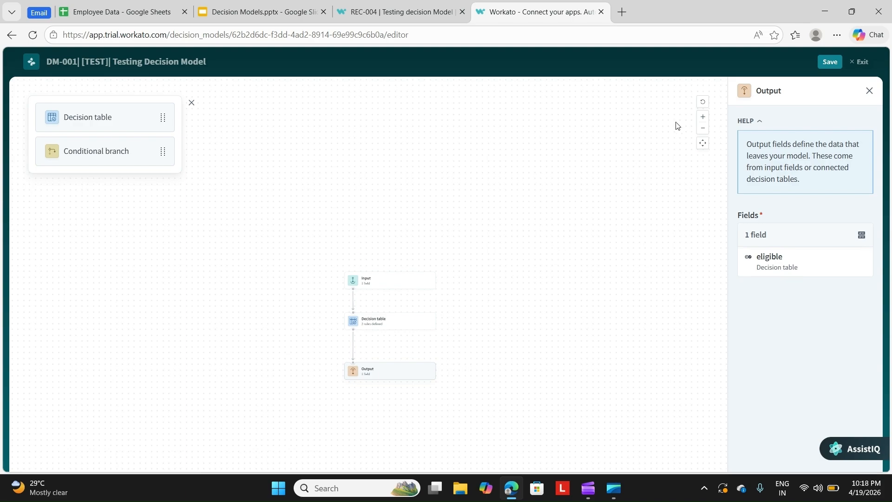
click(702, 101)
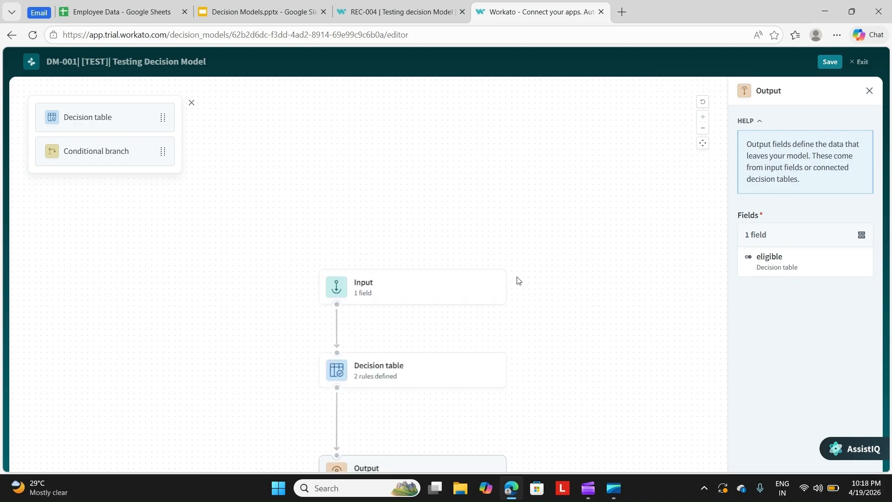
scroll(518, 280, down, 5)
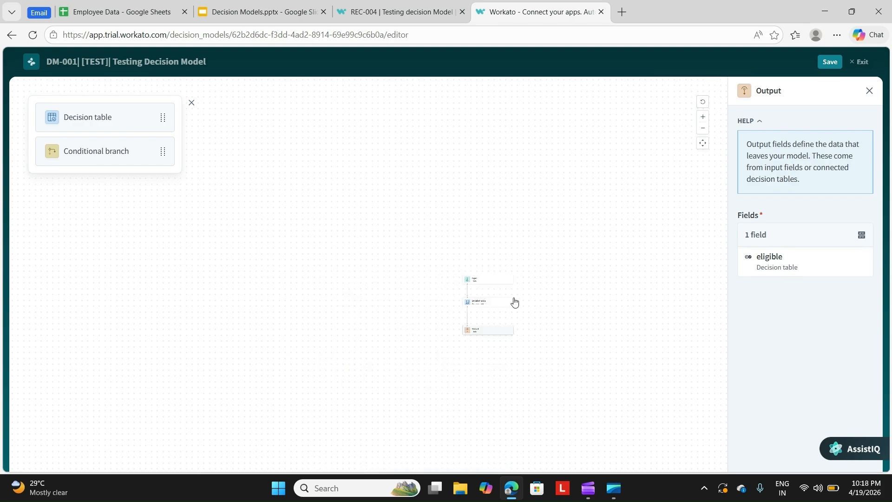
click(702, 101)
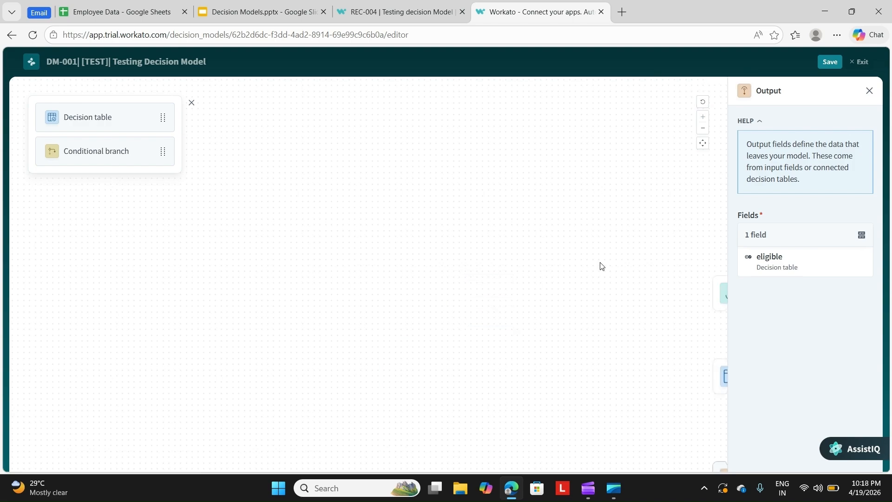
scroll(601, 266, down, 5)
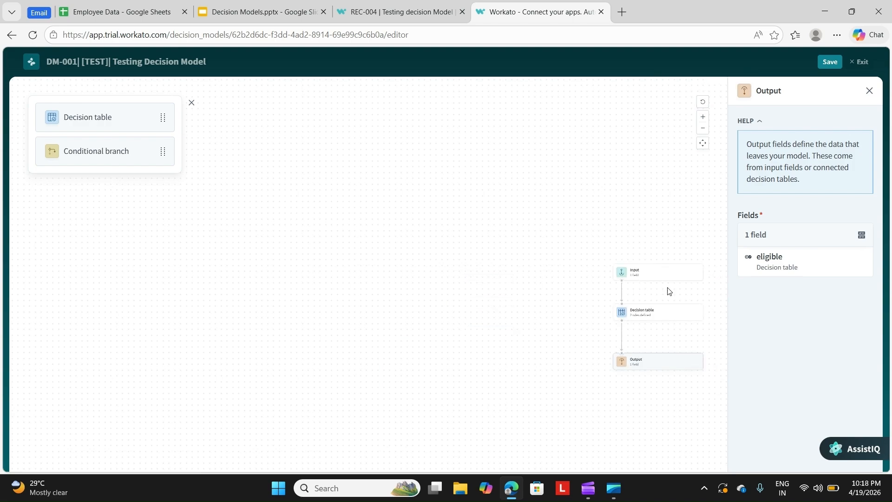
scroll(667, 291, up, 5)
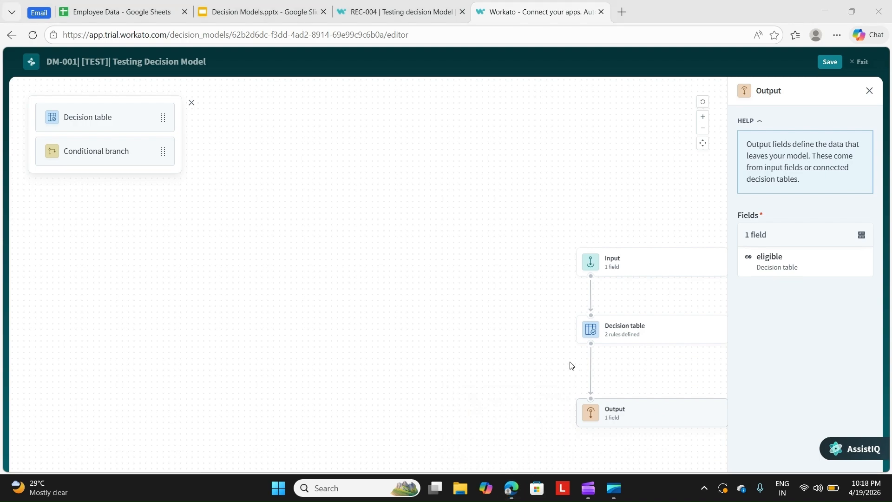
scroll(648, 348, up, 1)
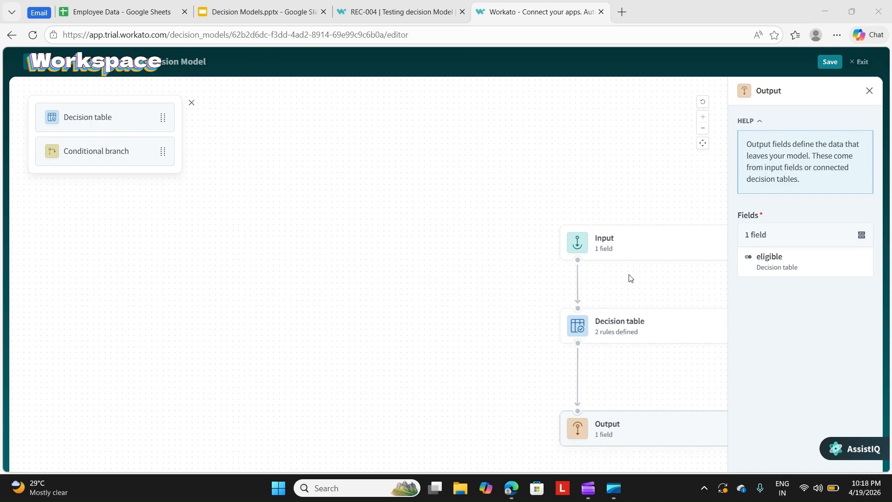
click(874, 94)
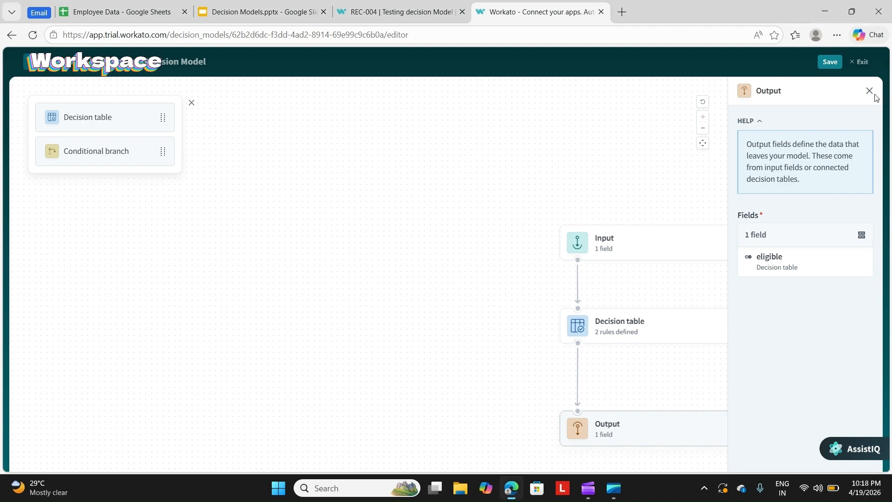
click(867, 91)
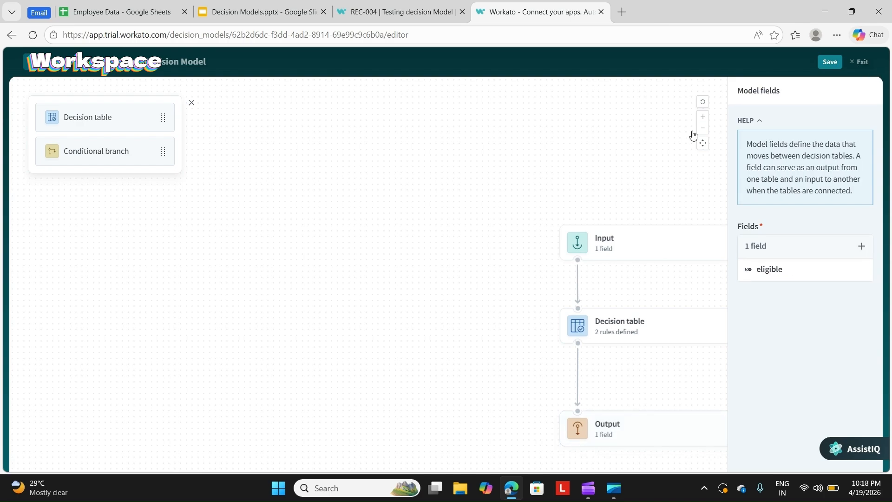
Close the DM-001 decision model editor and return to the decision action's setup in the REC-004 recipe.
click(422, 4)
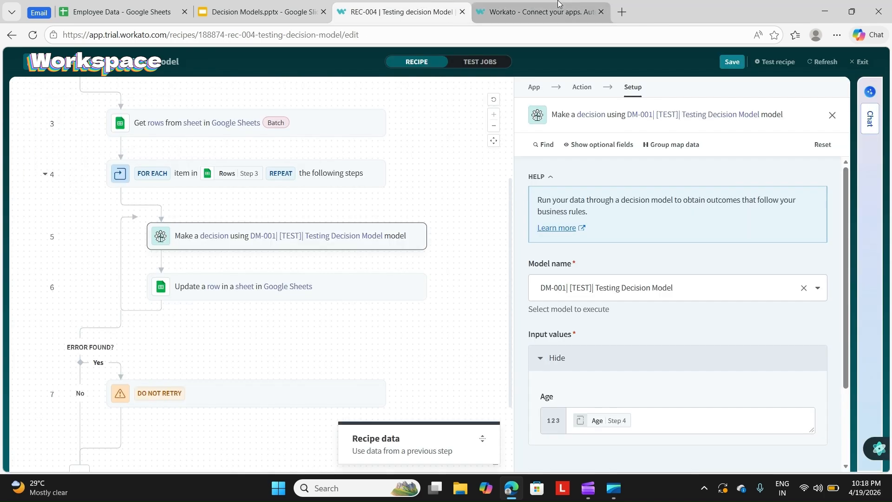
click(592, 18)
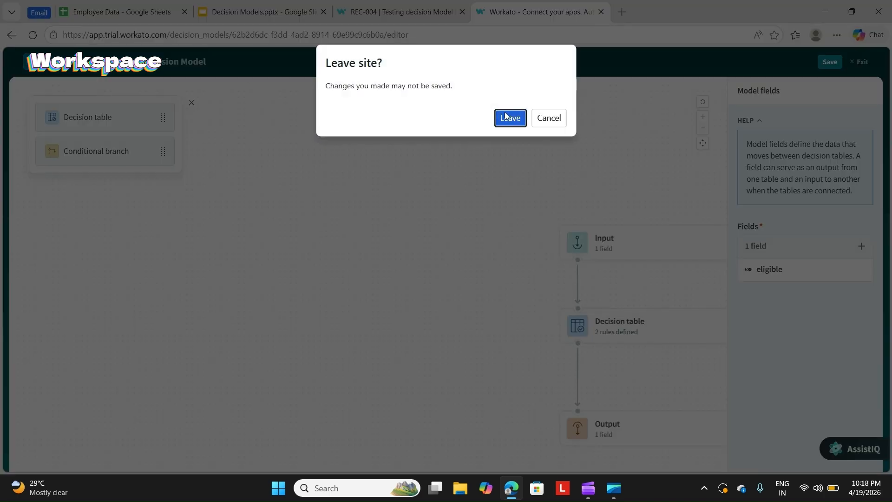
click(543, 119)
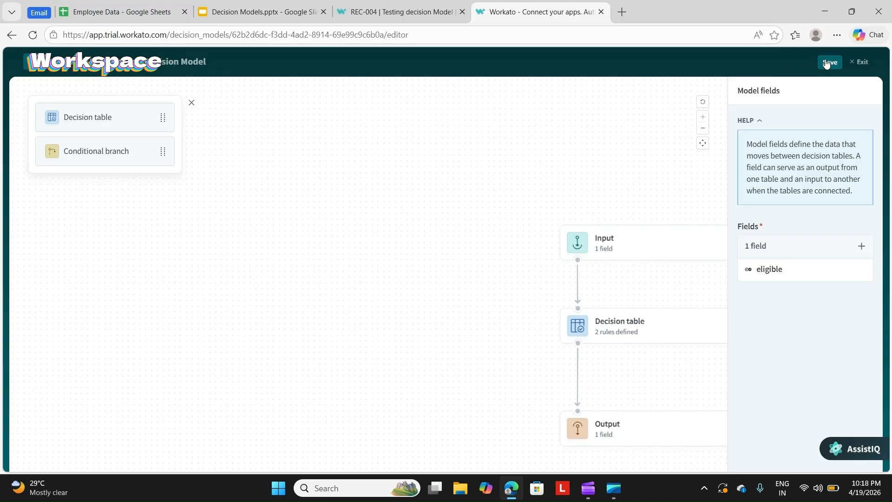
click(416, 19)
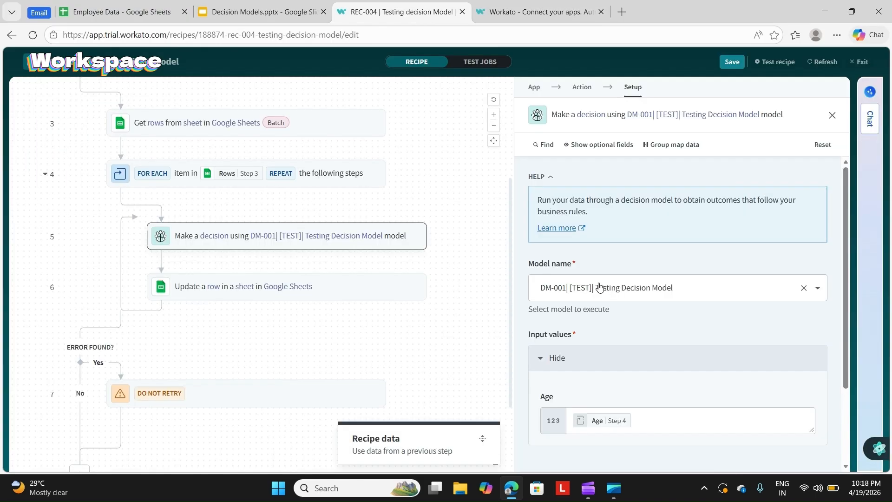
click(601, 12)
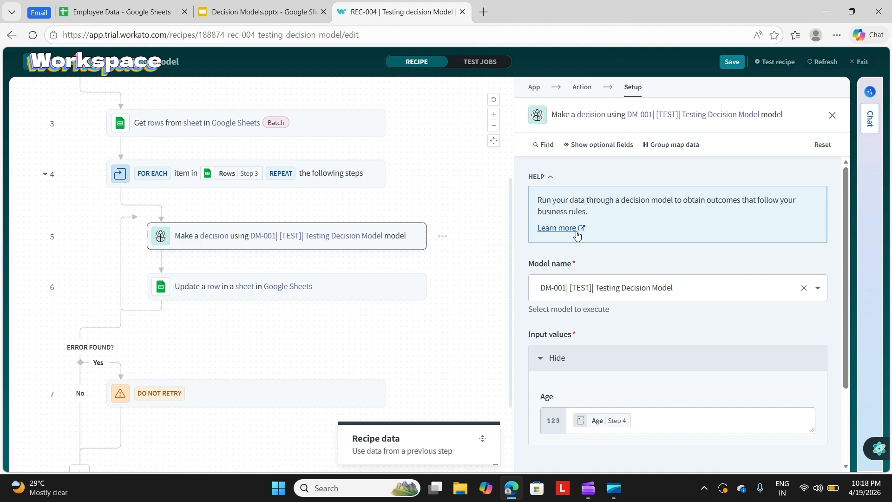
scroll(613, 316, down, 2)
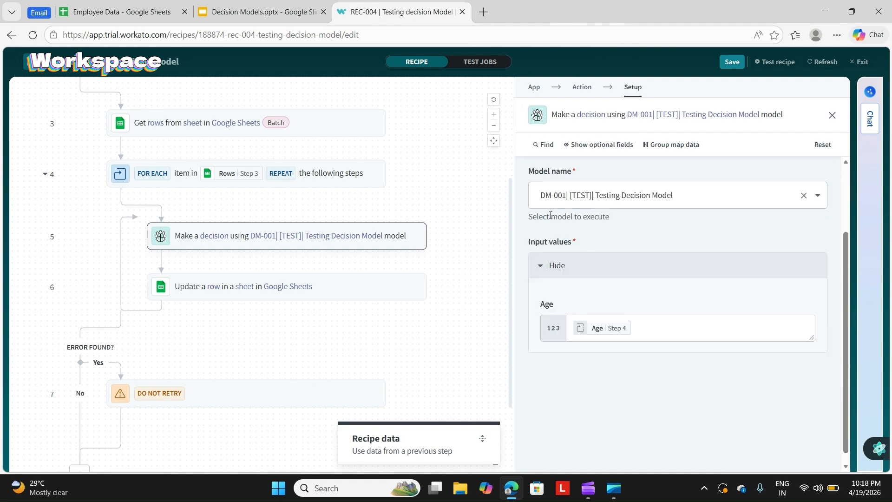
Duplicate the recipe's browser tab and open the DM-001 Testing Decision Model for editing from the project's decision models.
right_click(410, 16)
click(475, 83)
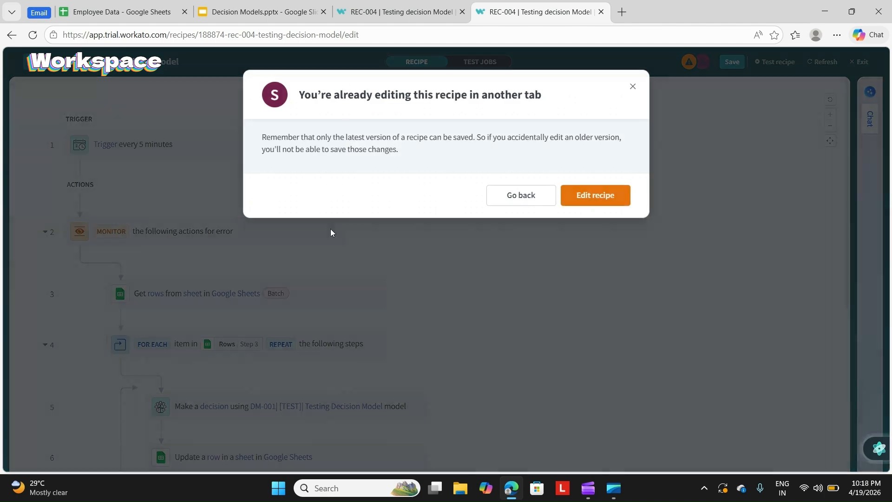
click(536, 199)
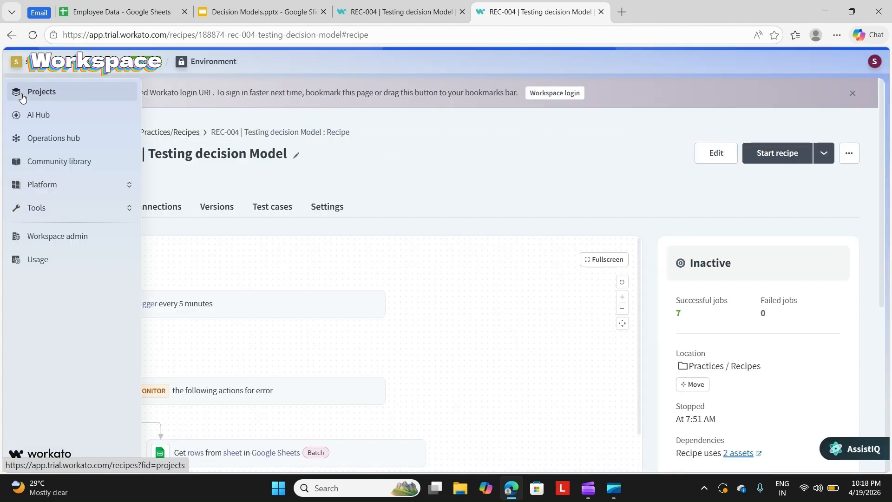
click(22, 96)
click(107, 317)
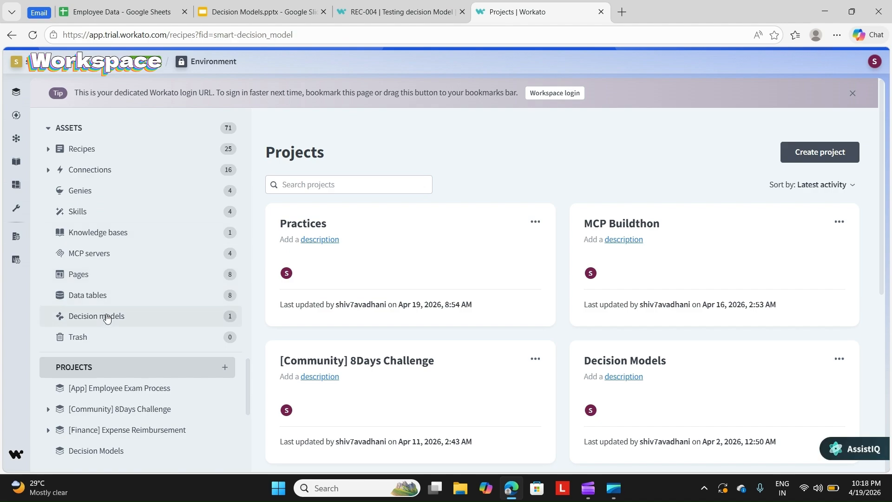
click(400, 252)
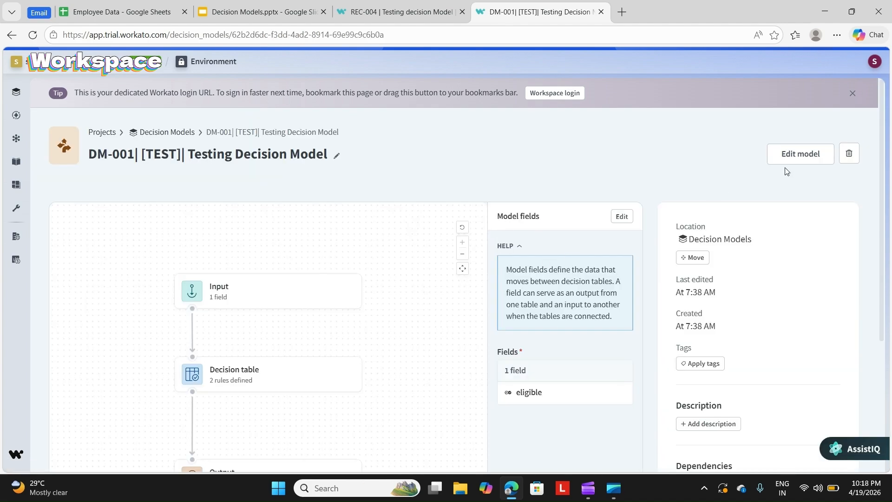
click(796, 159)
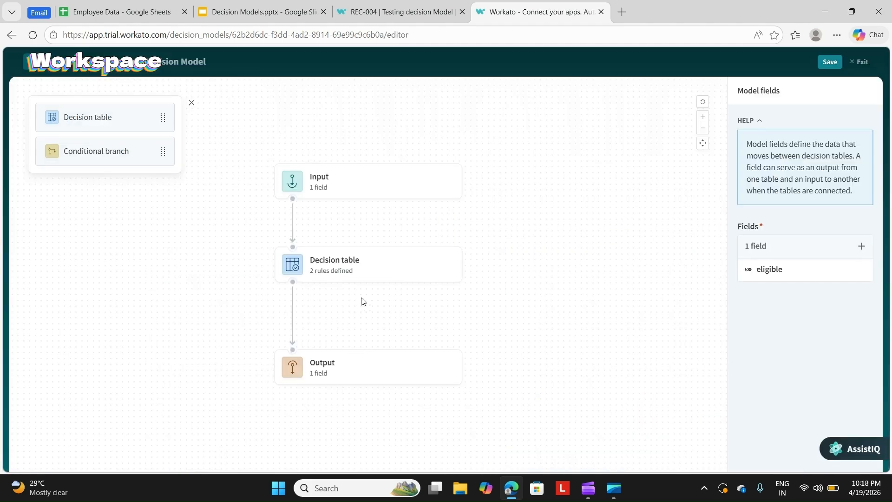
Add a second decision table and a Conditional branch node beside the existing flow.
mouse_move(295, 316)
drag(84, 120, 612, 304)
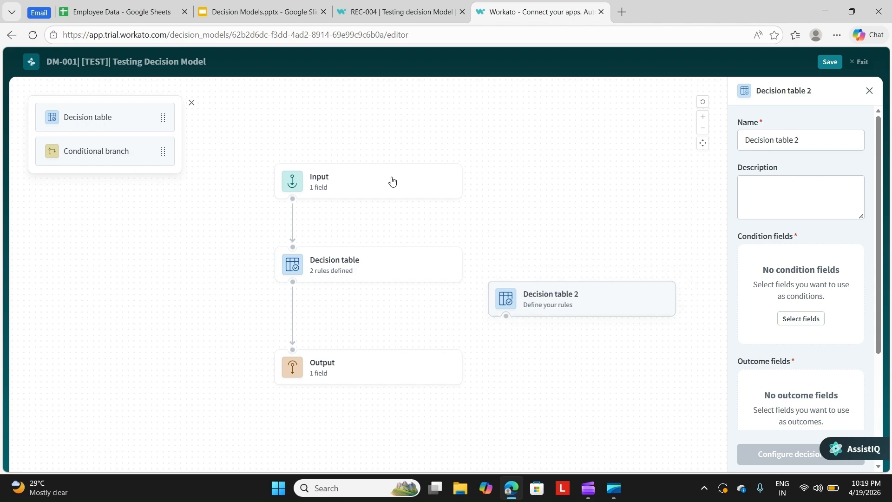
drag(103, 151, 596, 232)
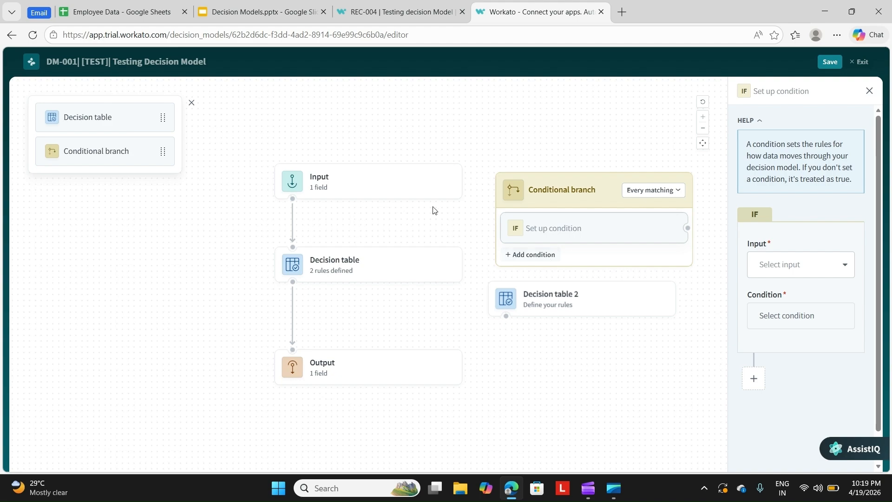
Set the Conditional branch's IF condition to Age greater than 24.
click(810, 265)
click(780, 297)
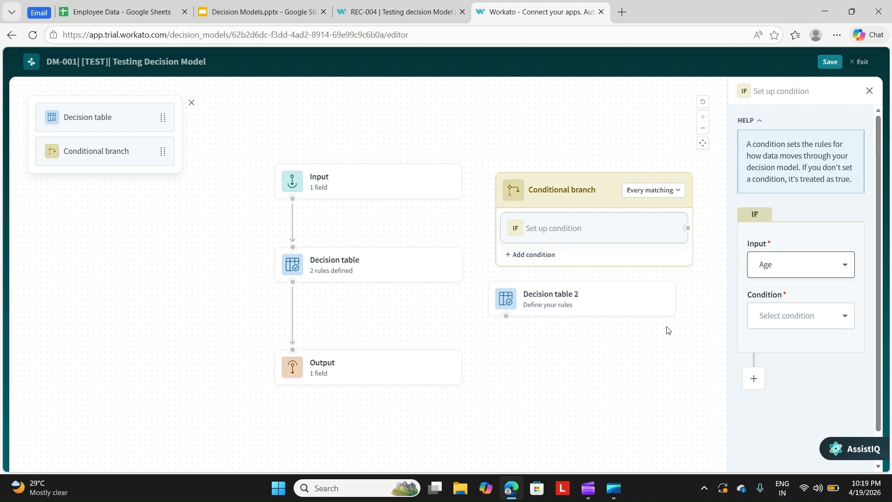
click(779, 325)
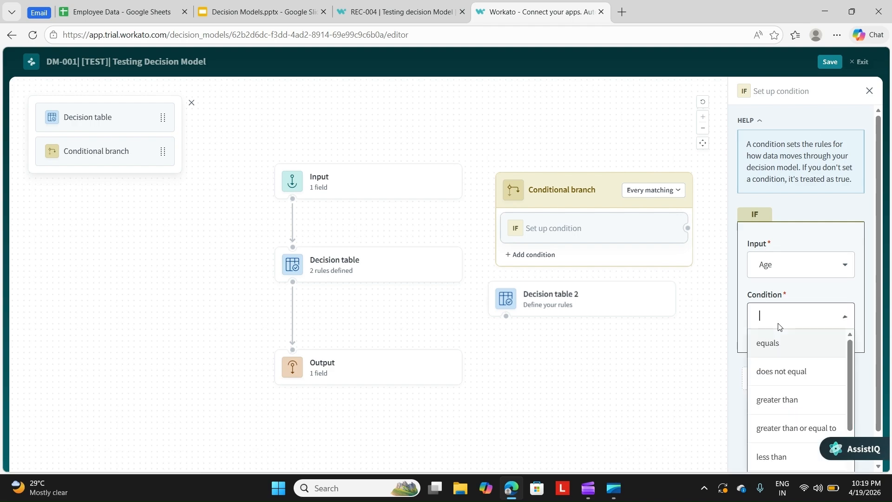
click(778, 409)
click(786, 372)
text(24)
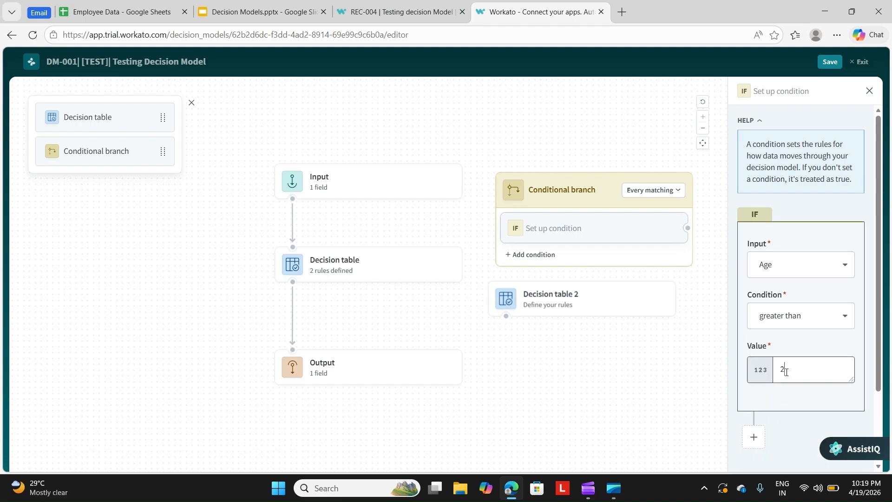
click(675, 387)
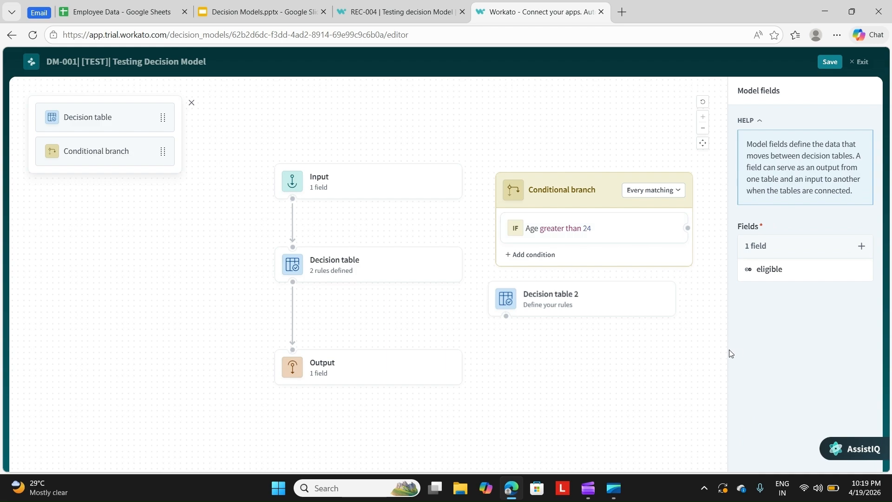
Move the Conditional branch to the opposite side of the flow and connect its Age greater than 24 condition to the first Decision table.
click(538, 233)
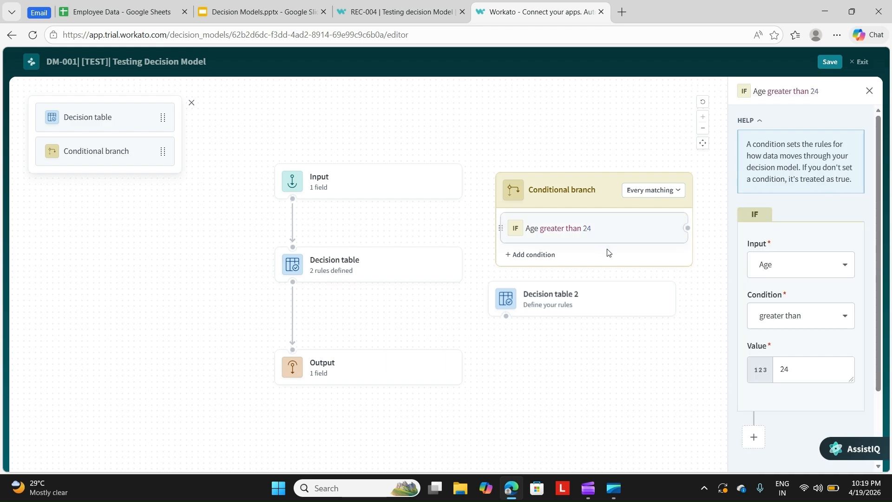
drag(687, 228, 298, 250)
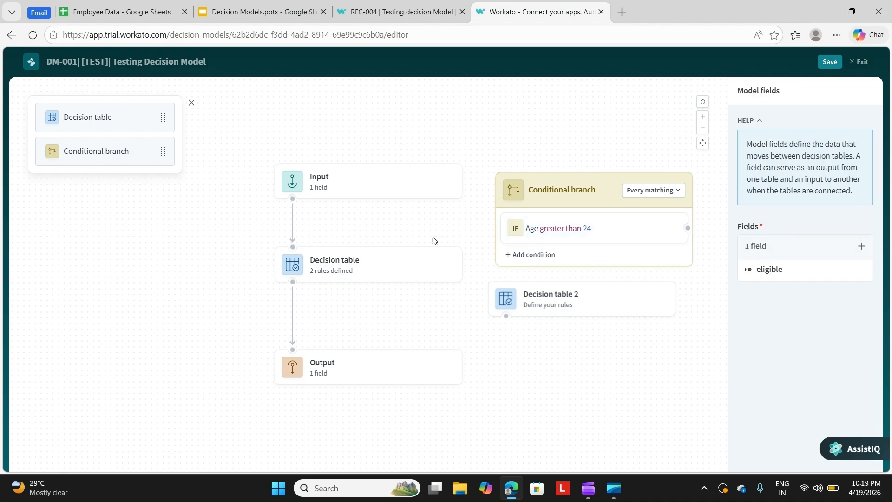
drag(623, 221, 188, 269)
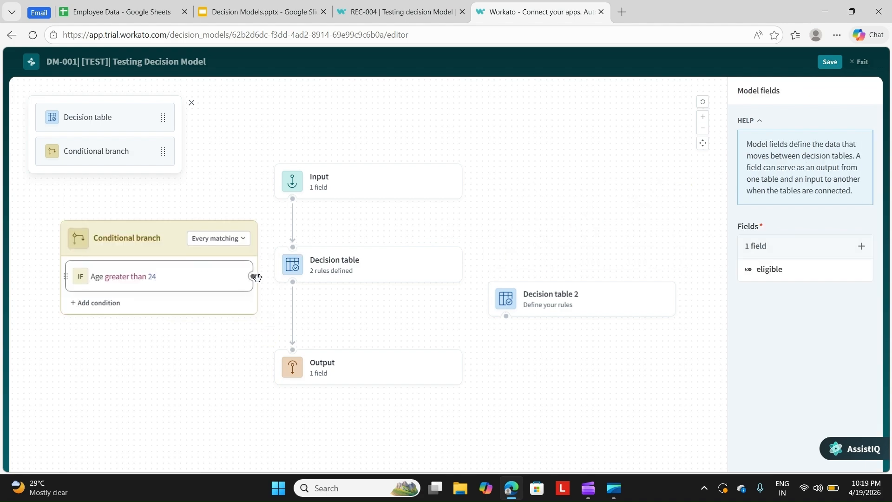
drag(252, 275, 288, 259)
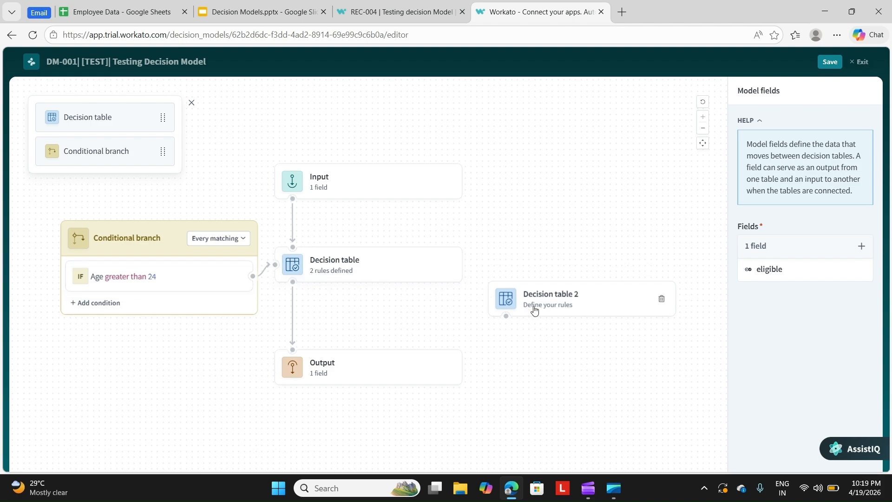
Add a second condition to the Conditional branch and keep the branch on Every matching condition.
click(103, 310)
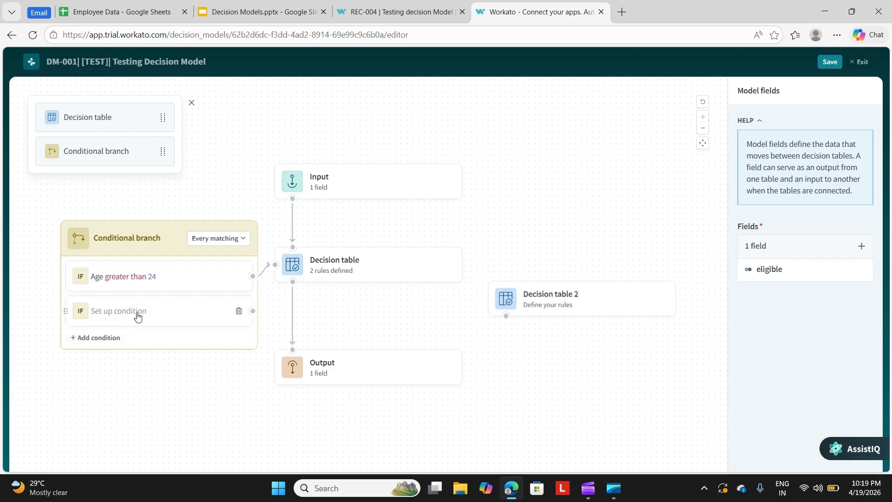
click(80, 316)
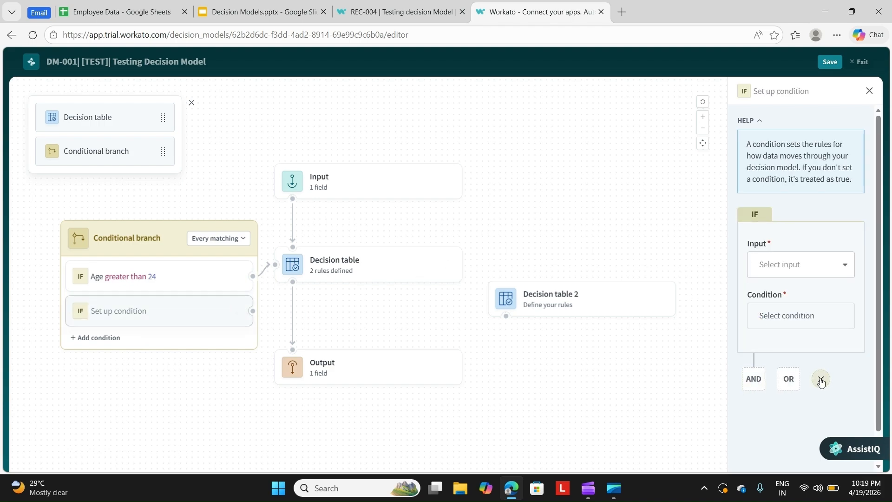
click(156, 277)
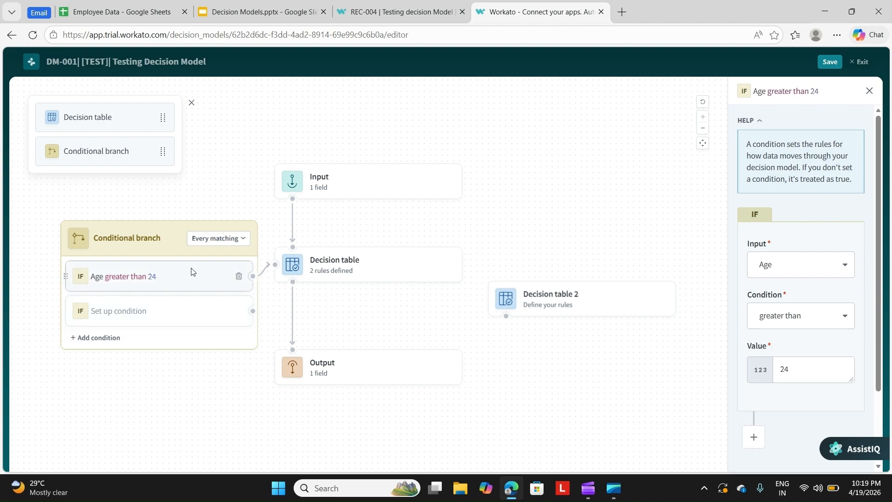
click(210, 239)
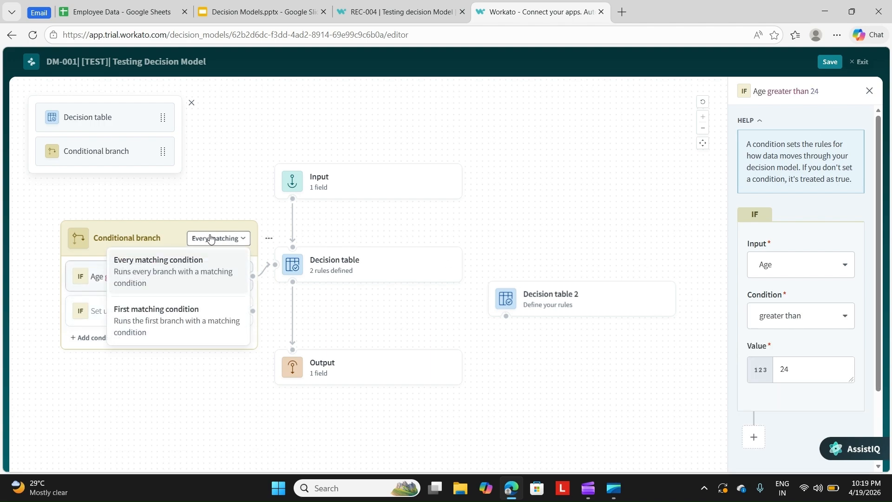
click(182, 273)
Set the Conditional branch's second IF condition to Age less than or equal to 24.
click(110, 318)
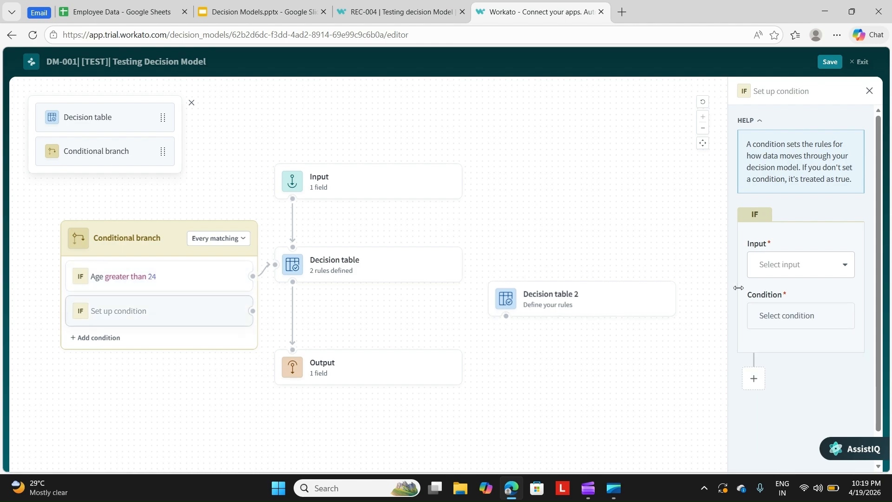
click(775, 274)
click(773, 292)
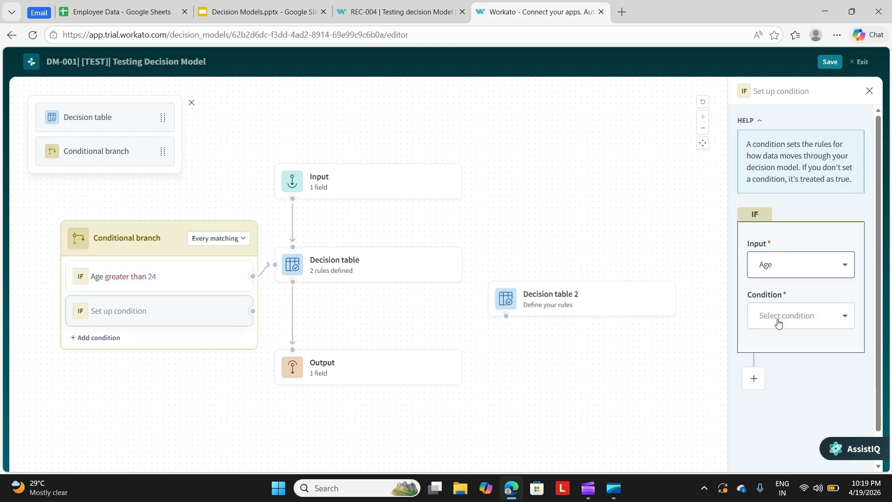
click(778, 319)
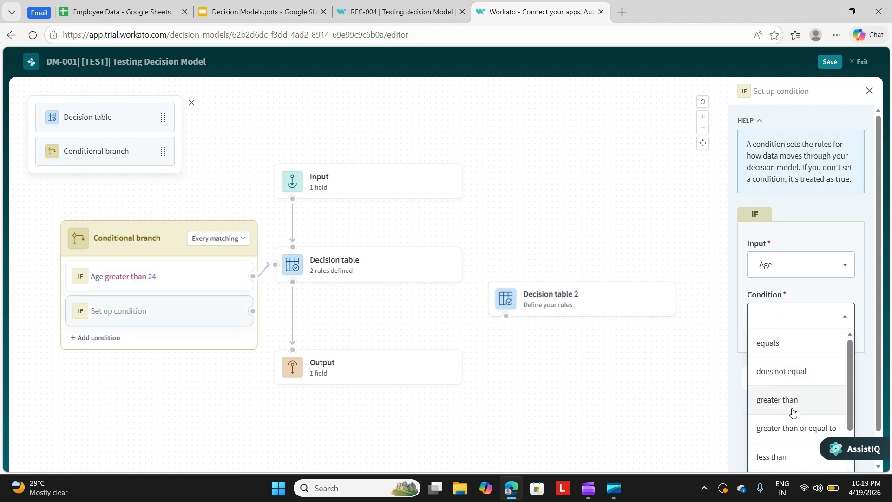
click(796, 429)
click(789, 369)
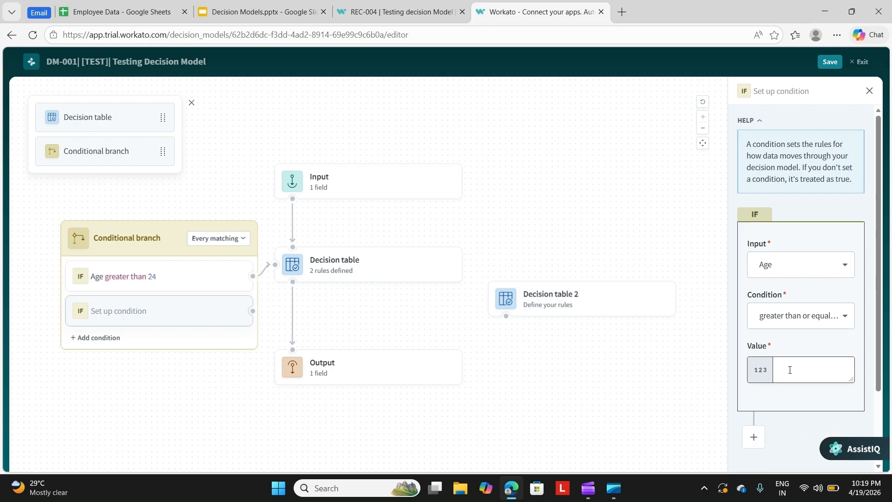
click(803, 323)
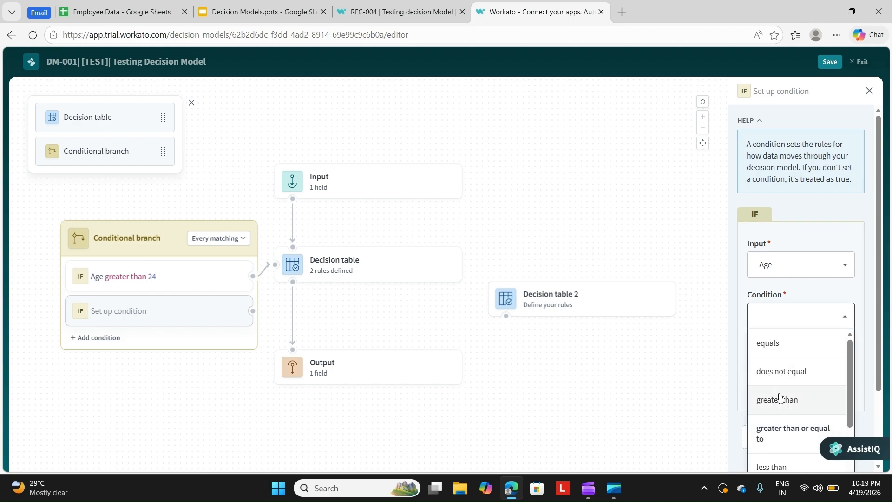
scroll(779, 420, down, 3)
click(790, 419)
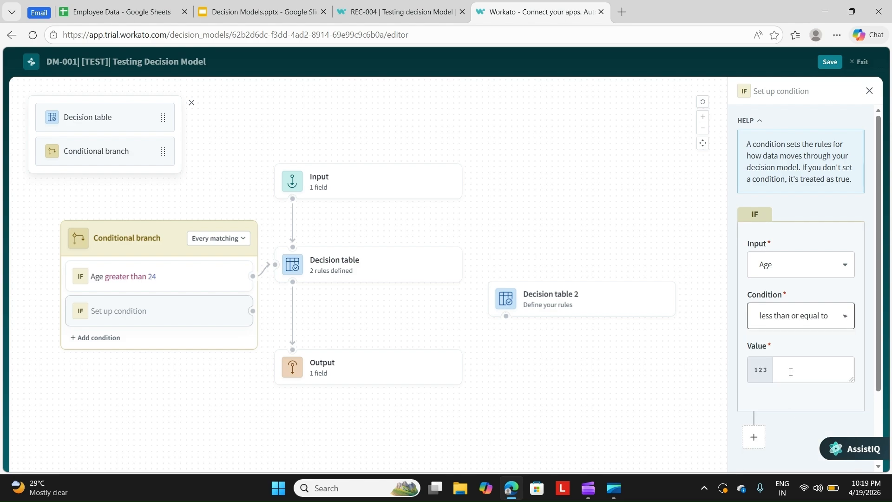
click(791, 369)
text(24)
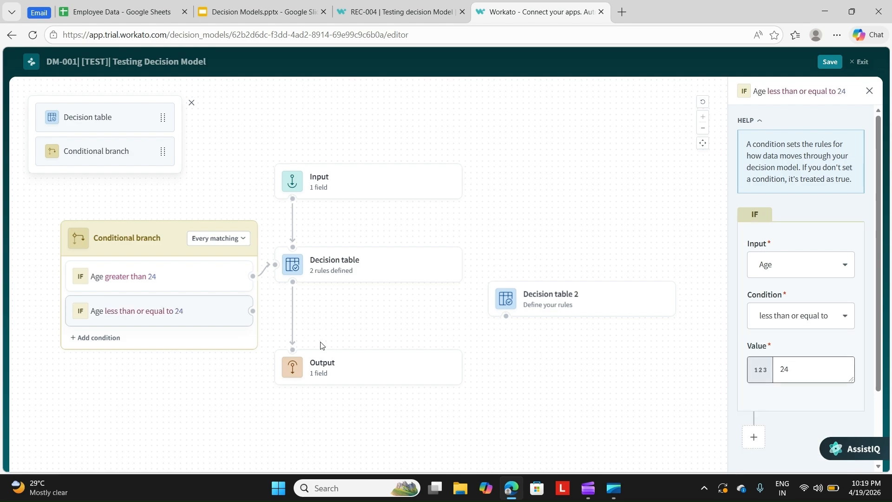
click(174, 375)
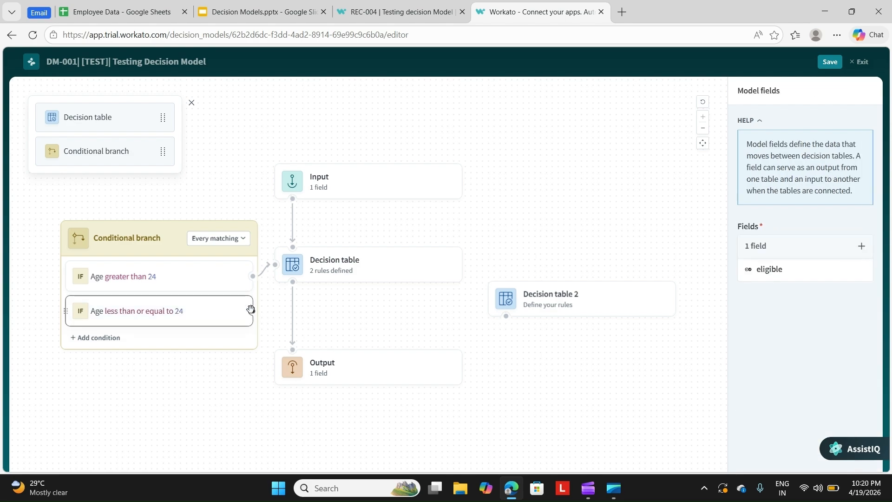
Connect the Age less than or equal to 24 condition to Decision table 2, and Decision table 2 to the Output node.
drag(253, 311, 548, 306)
click(542, 360)
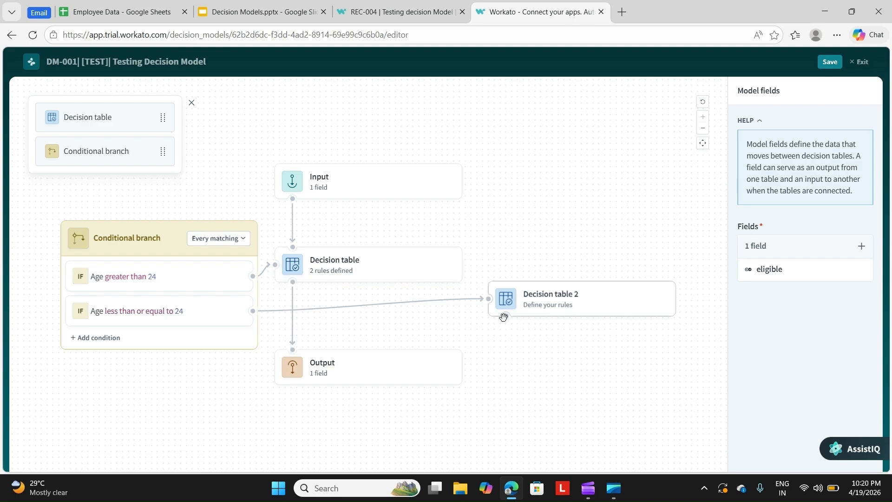
drag(504, 317, 300, 342)
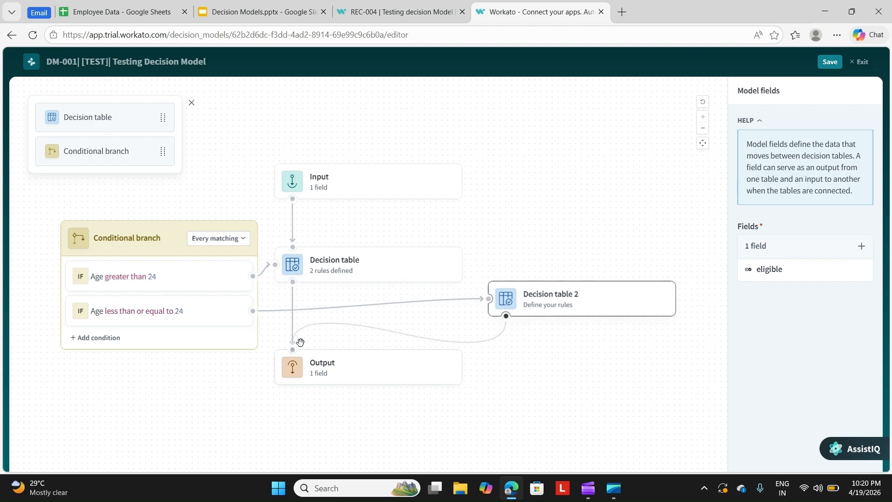
Check the Output node's fields and leave the decision model editor without saving the changes.
click(364, 374)
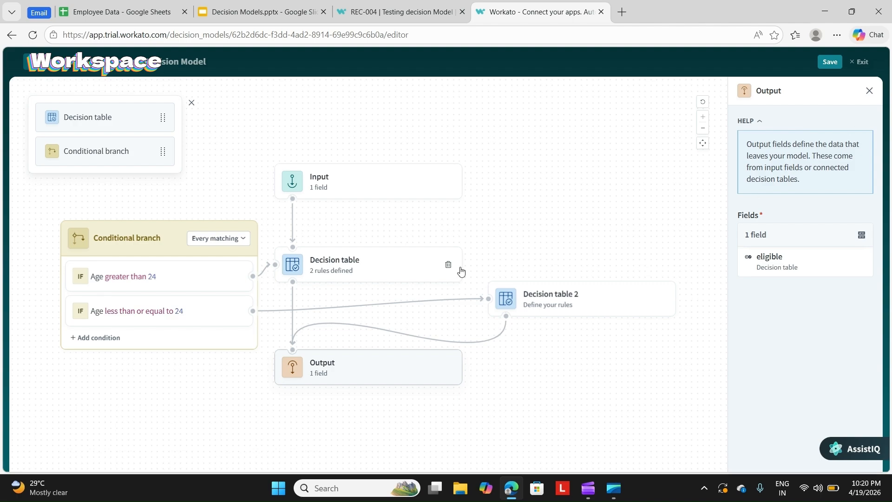
click(861, 63)
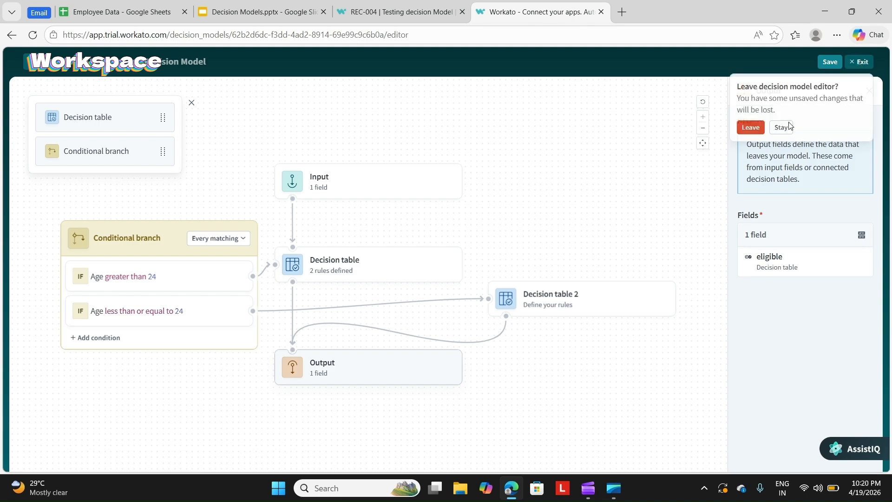
click(749, 129)
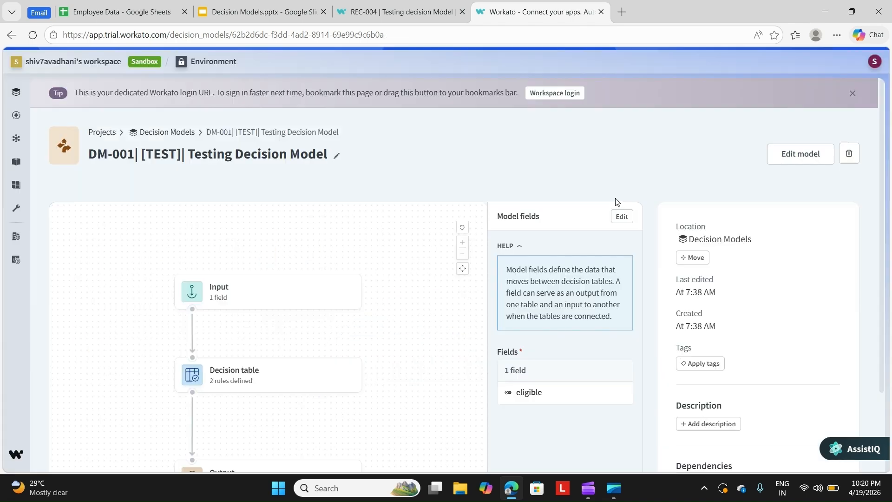
Open the Decision table's configuration to review its age rules and outcomes, and exit the model editor.
click(302, 375)
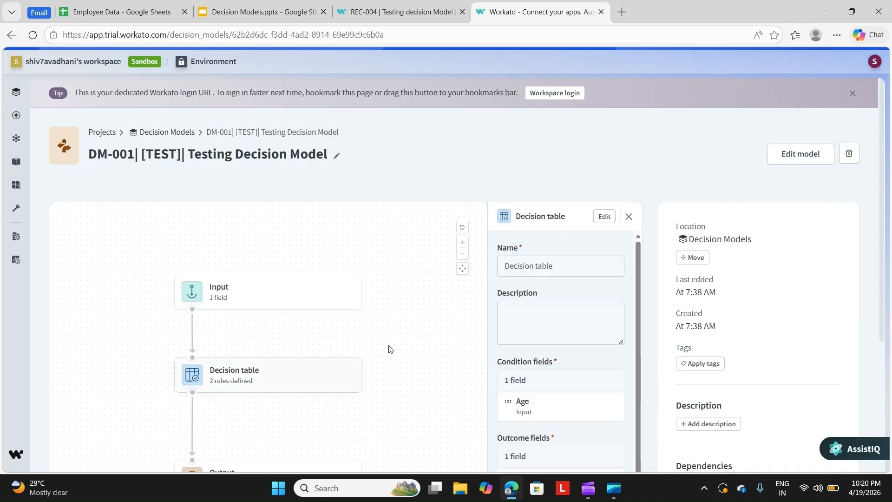
click(604, 217)
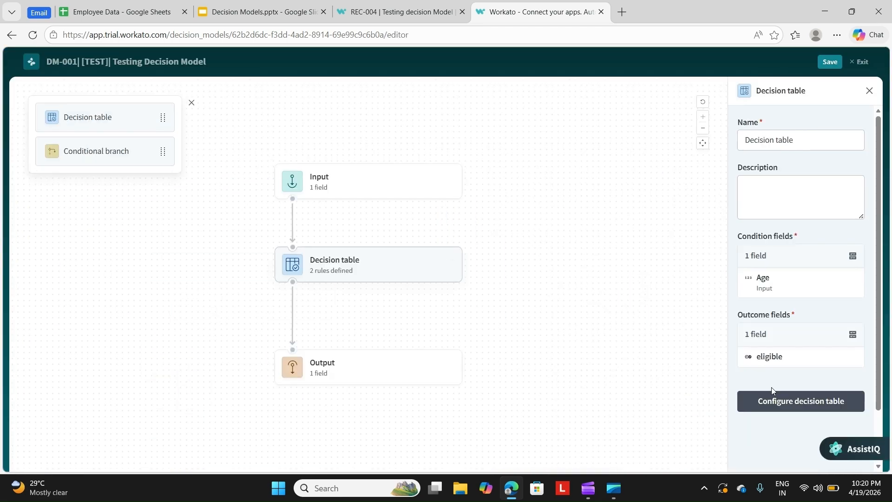
click(769, 398)
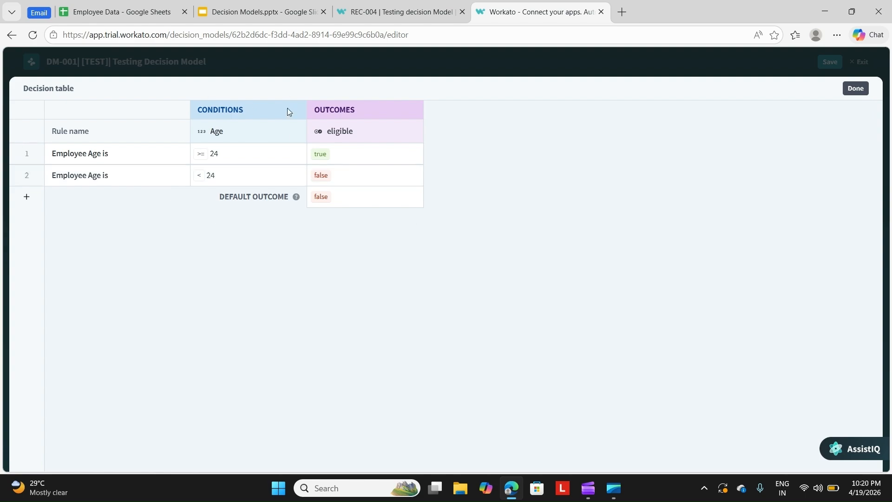
click(853, 88)
click(860, 61)
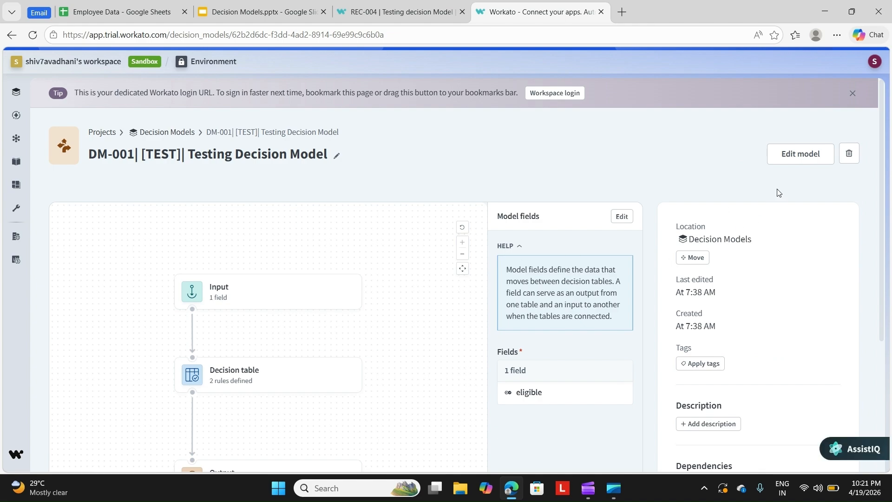
Return to the REC-004 recipe, check its decision and Google Sheets update steps, and run a test of the recipe.
click(429, 13)
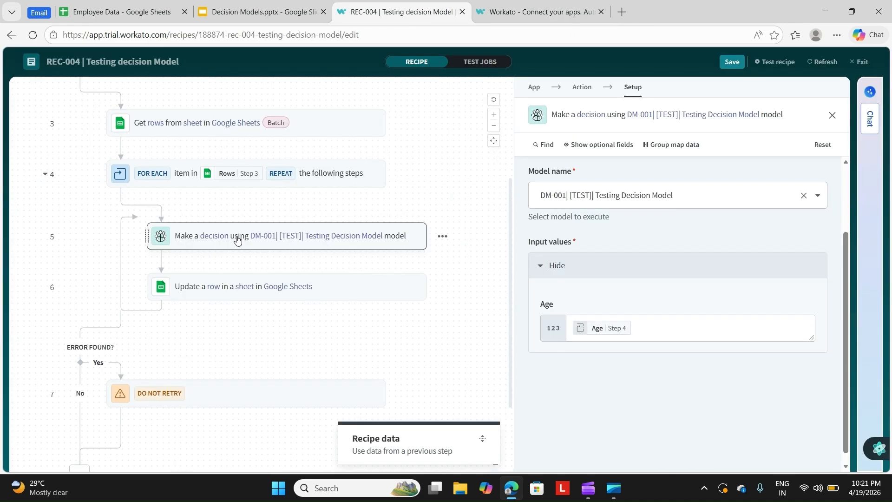
scroll(648, 297, down, 1)
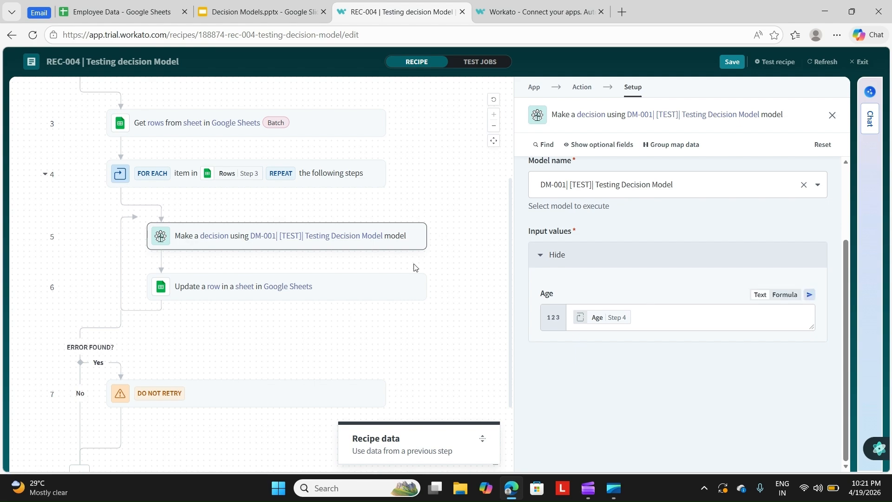
click(345, 286)
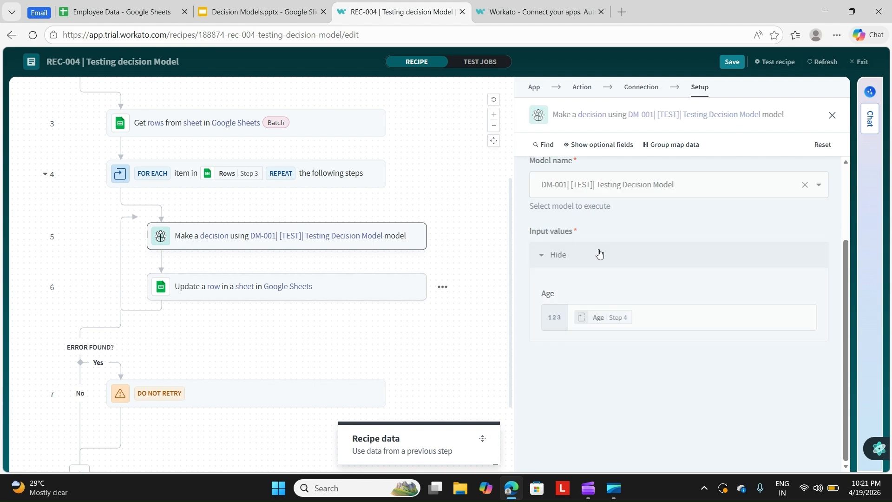
click(776, 65)
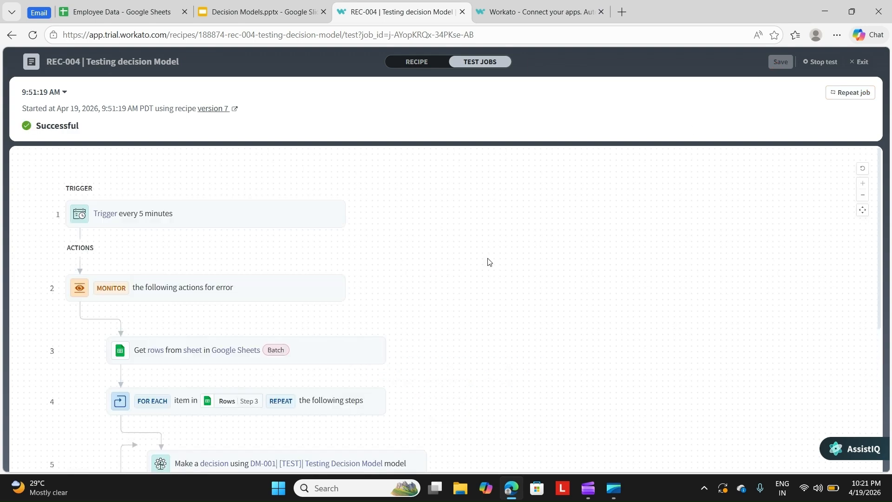
Expand the decision step's output in the test job and compare it with the DM-001 decision model's flow.
scroll(431, 307, down, 5)
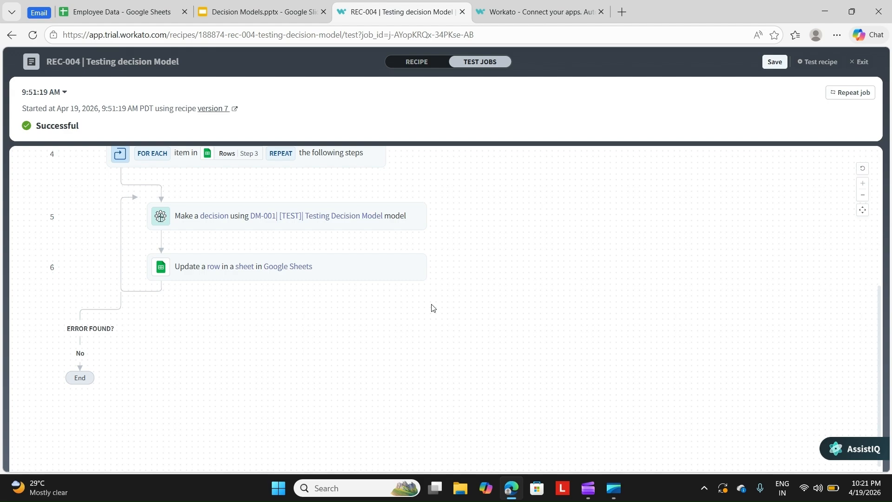
click(379, 228)
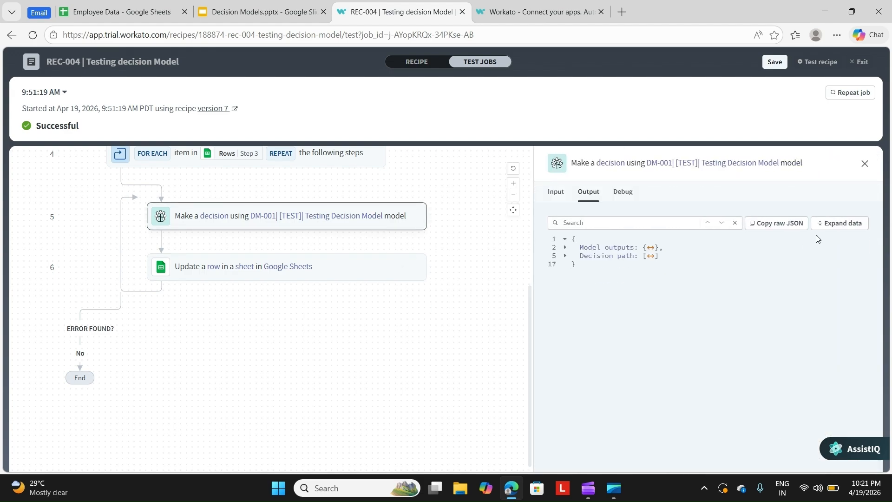
click(836, 224)
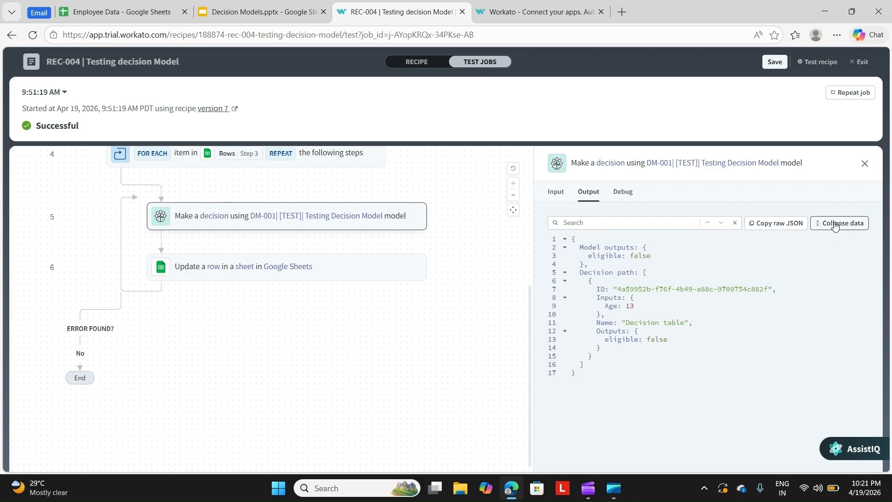
click(552, 10)
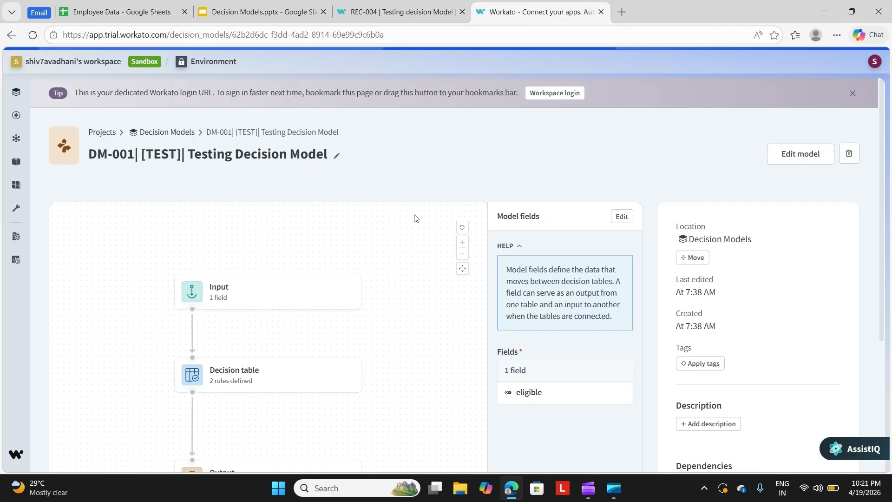
click(357, 10)
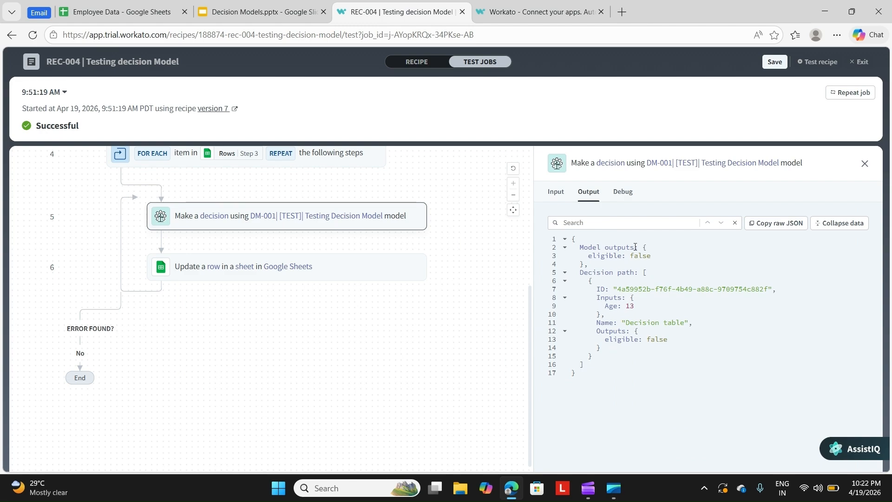
Examine the eligible and Age values in the decision step's output, and open the Google Sheets row update's output.
double_click(595, 256)
click(620, 274)
double_click(627, 305)
click(600, 278)
click(338, 274)
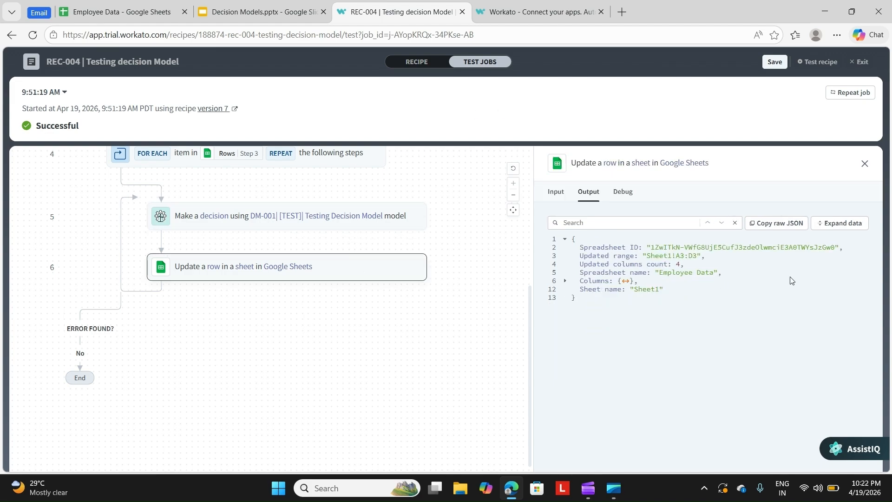
Expand all data in the Google Sheets row update's output and check the Eligible? column in the Employee Data spreadsheet.
click(817, 231)
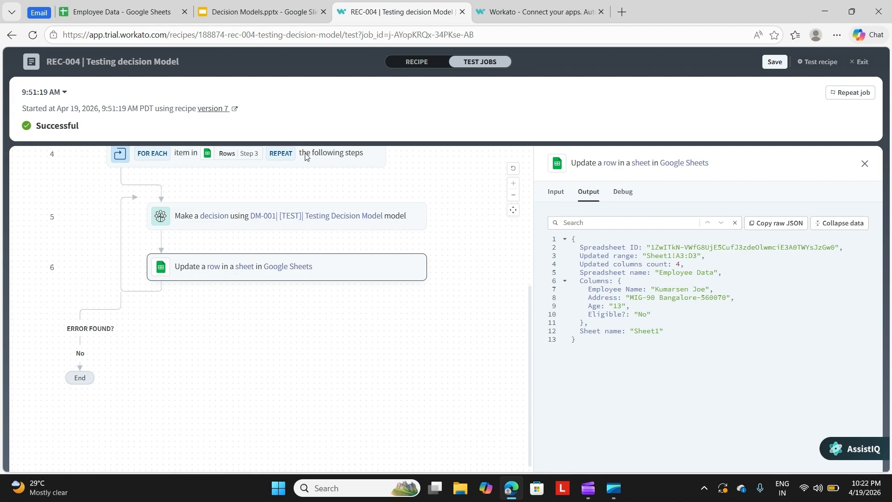
click(124, 11)
click(274, 278)
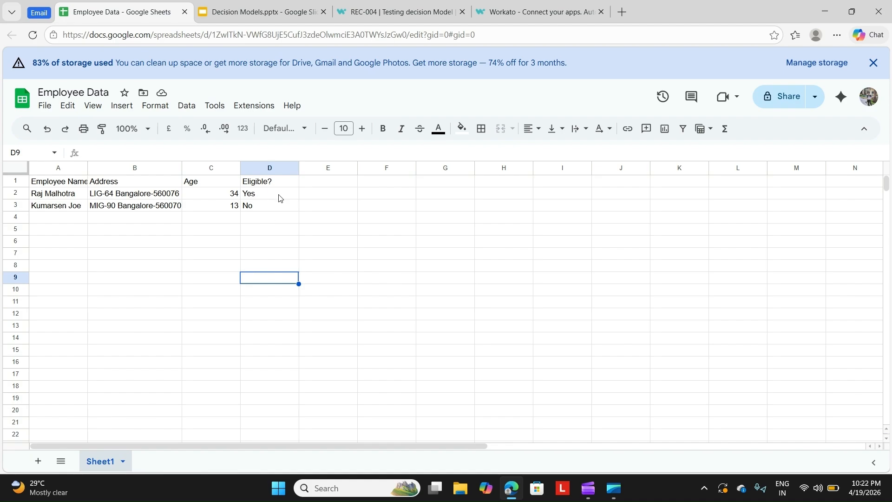
Open the Decision table of DM-001 for editing and bring up its configuration to review the Age conditions and eligible outcomes.
click(530, 13)
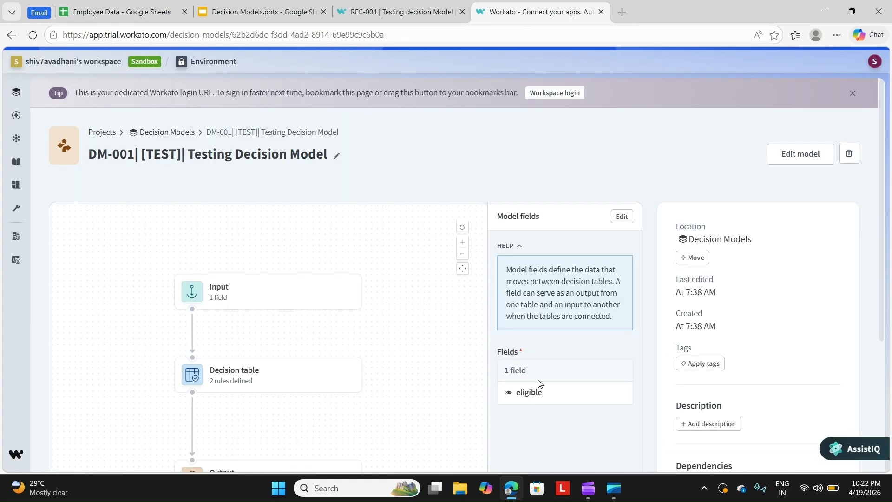
click(271, 387)
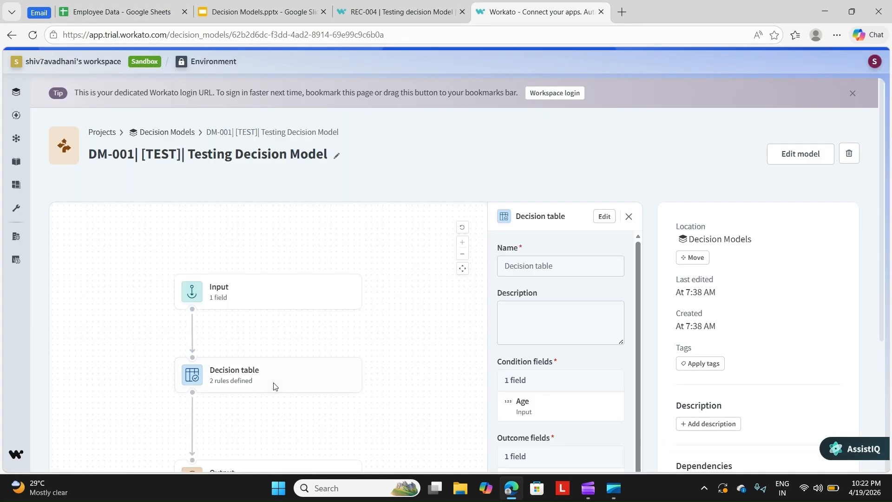
click(604, 218)
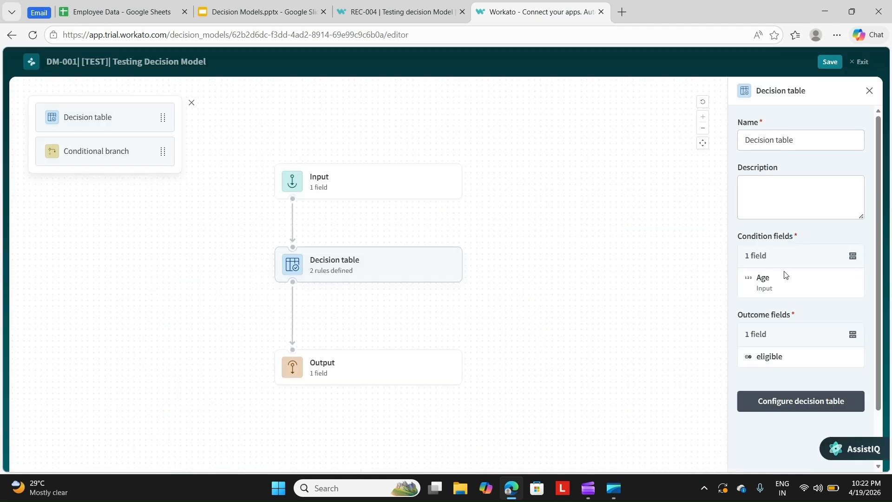
click(785, 398)
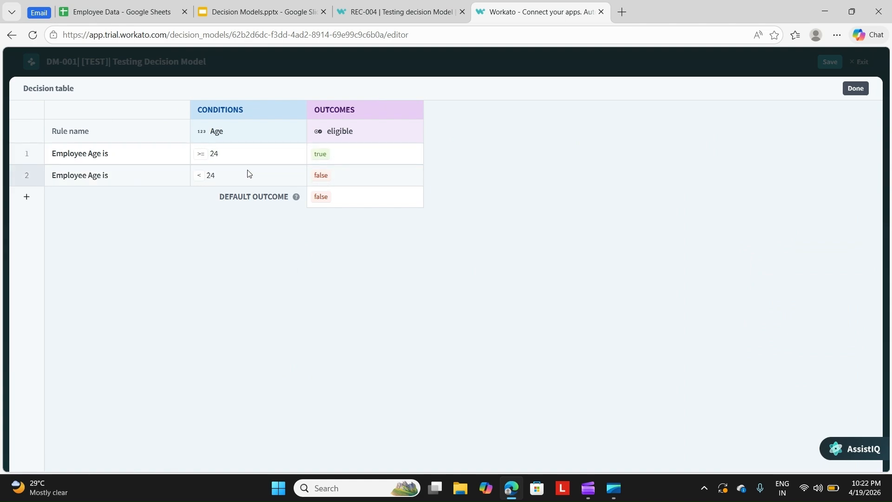
Compare the decision table's age rules with the REC-004 row update's output and the Employee Data spreadsheet's Age and Eligible? columns.
click(398, 10)
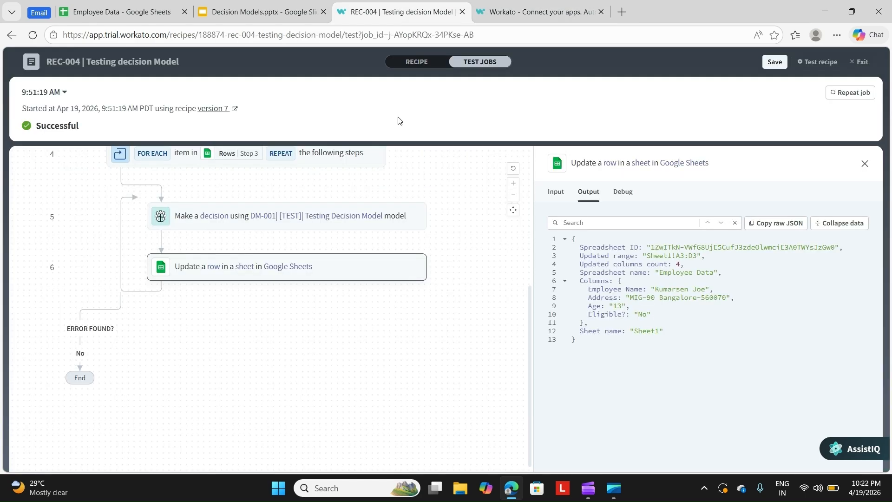
click(140, 10)
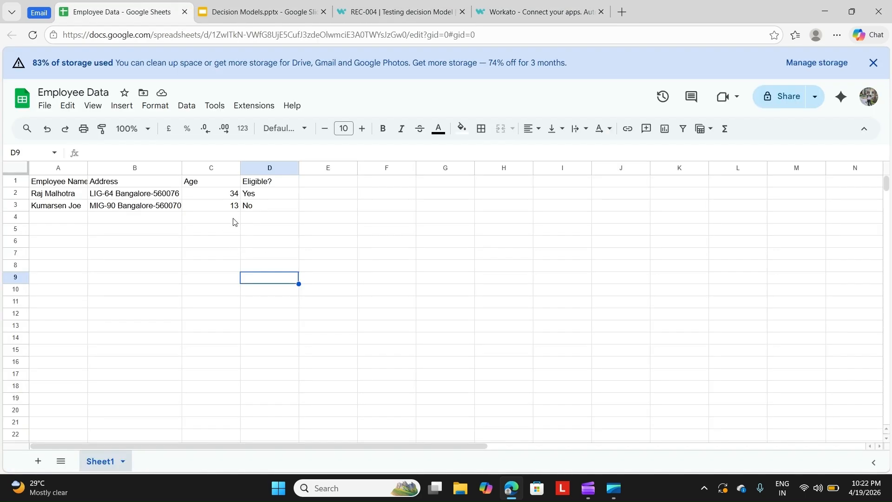
click(504, 13)
click(393, 14)
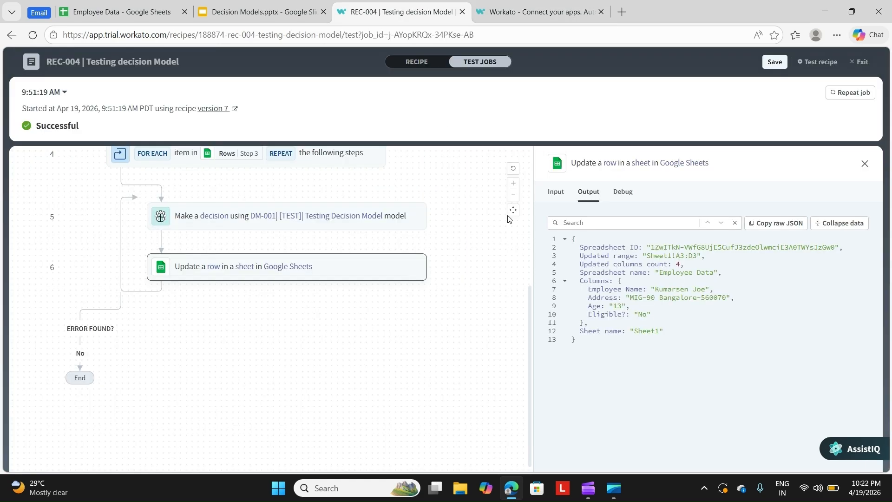
Check the DM-001 decision step's output in the test job against the decision table's rules, and exit the REC-004 recipe editor.
scroll(497, 269, up, 2)
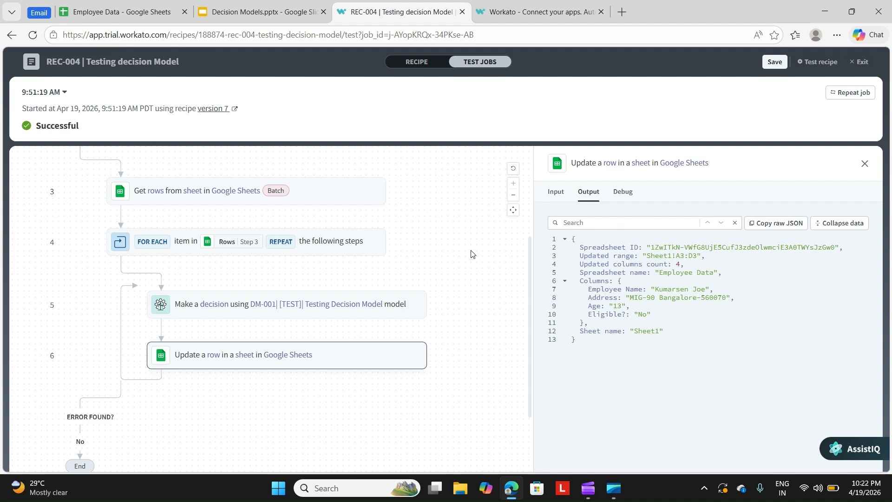
click(347, 303)
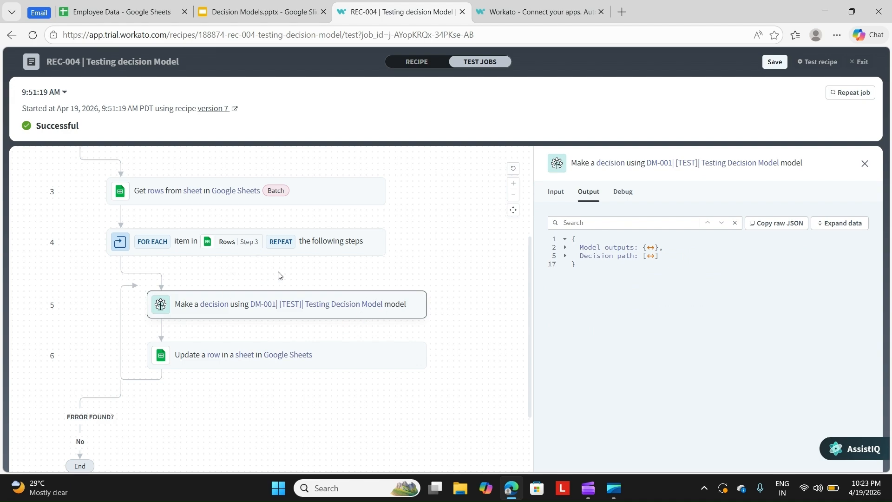
click(501, 6)
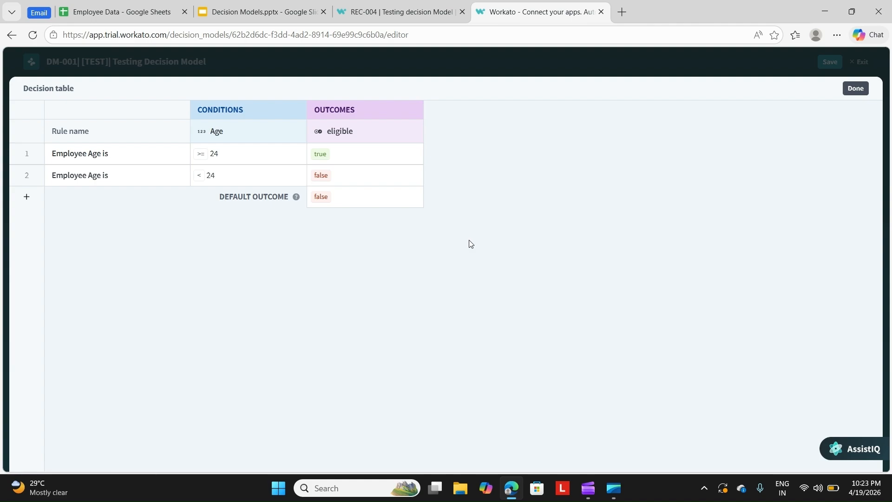
key(ctrl+shift+Tab)
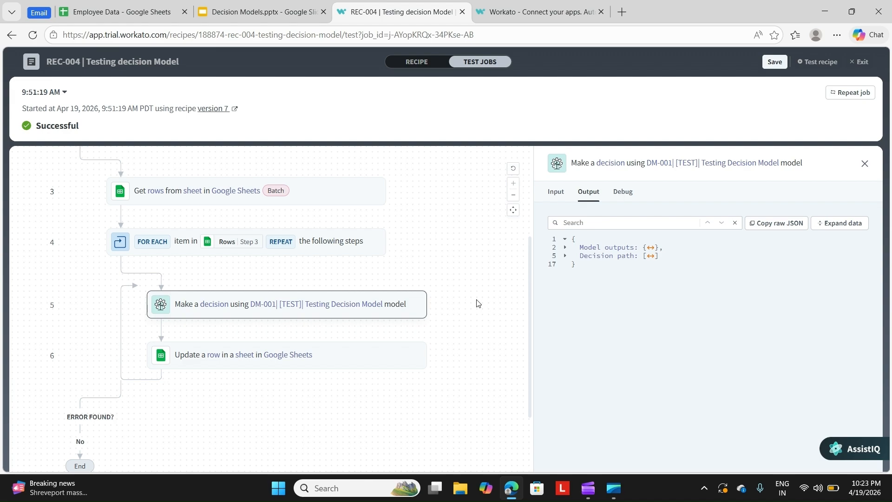
click(858, 63)
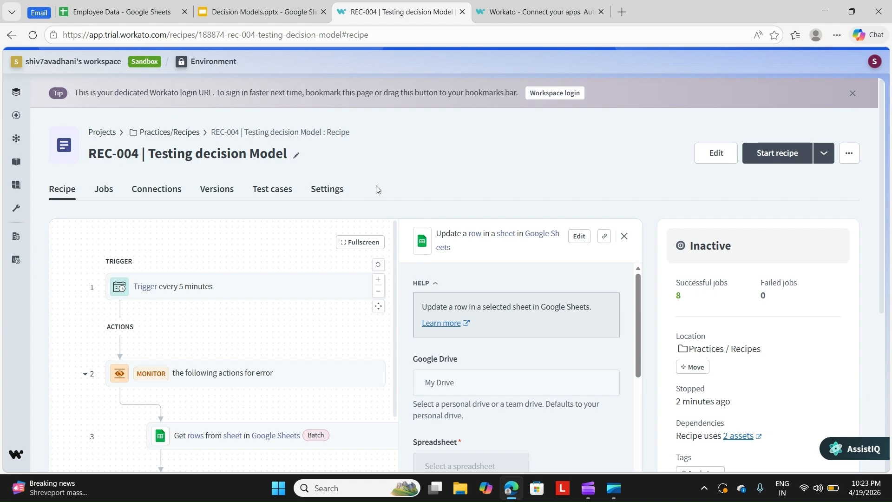
scroll(548, 221, down, 1)
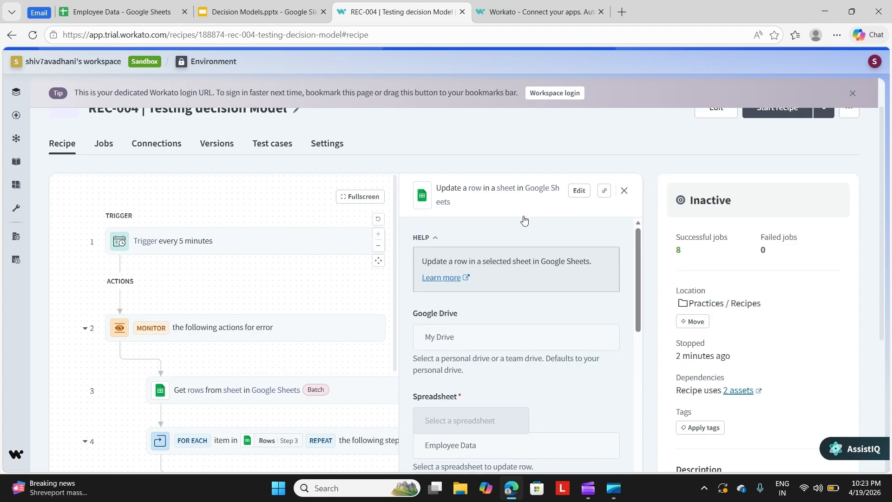